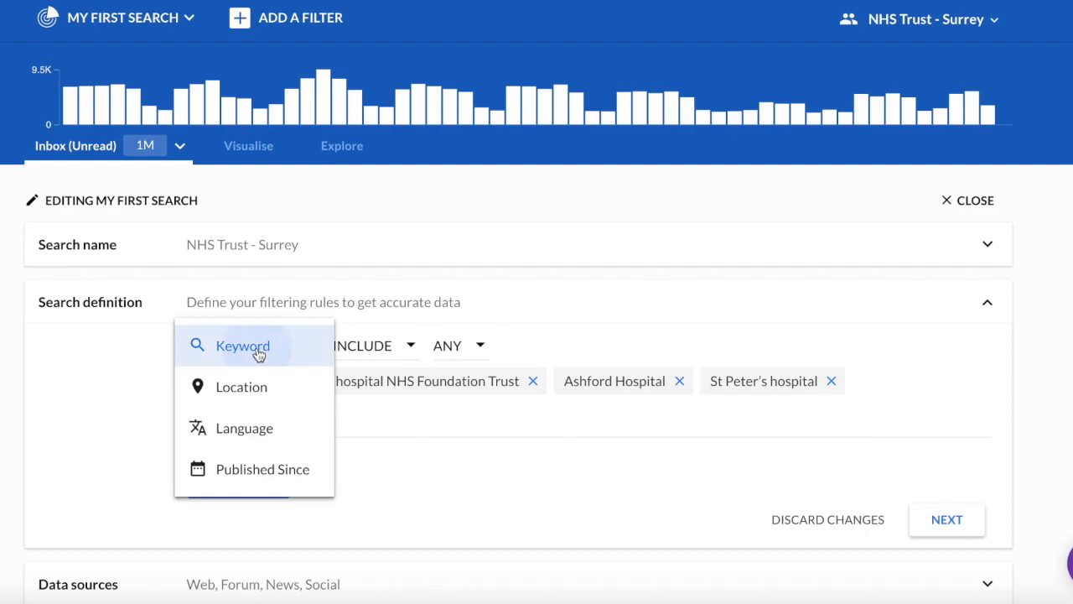
Set the first rule to Keyword, Include, matching Any of the hospital keywords.
left_click(357, 349)
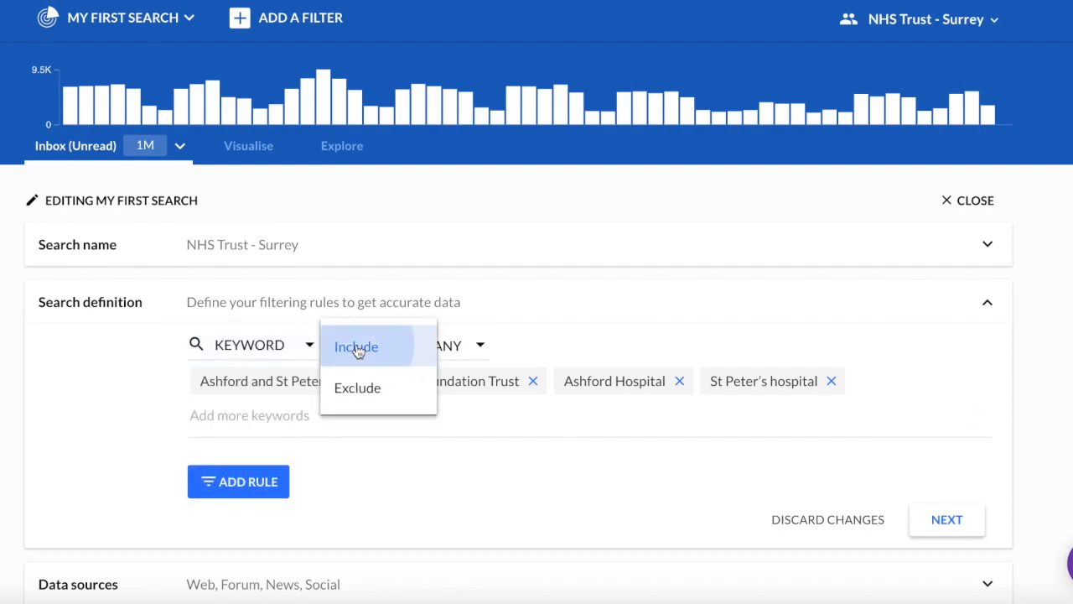
left_click(356, 349)
left_click(451, 350)
left_click(453, 352)
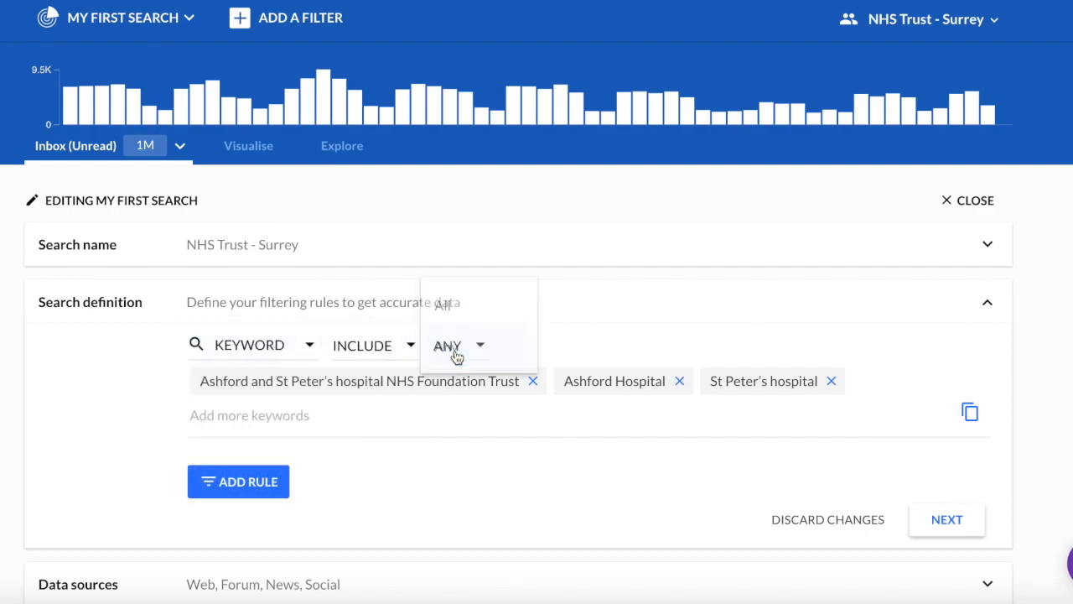
Add a second keyword rule that excludes posts mentioning Kent.
left_click(241, 483)
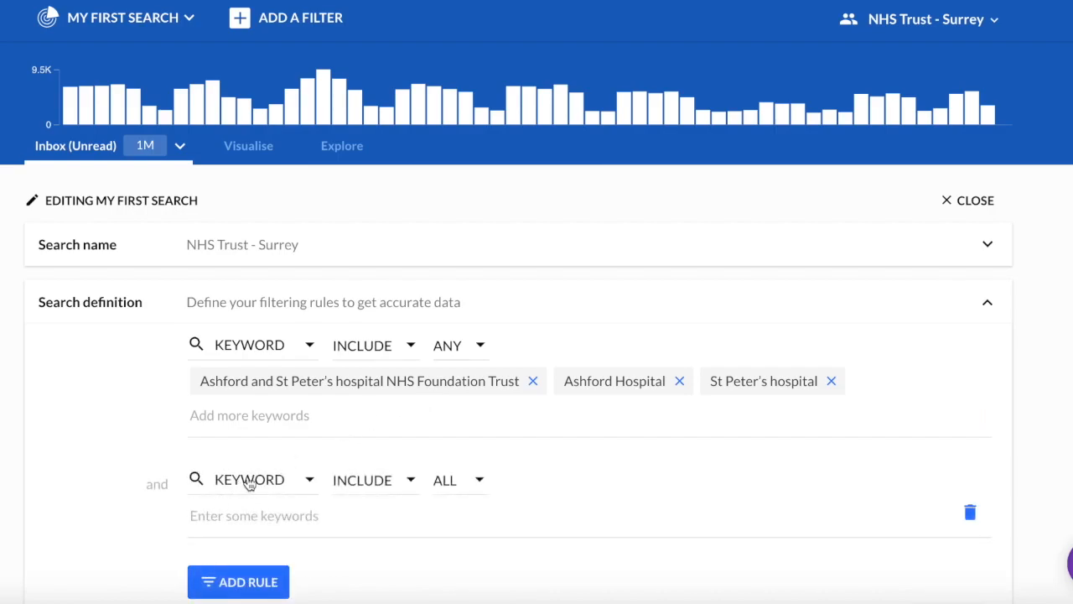
left_click(249, 484)
left_click(249, 448)
left_click(231, 520)
type("K")
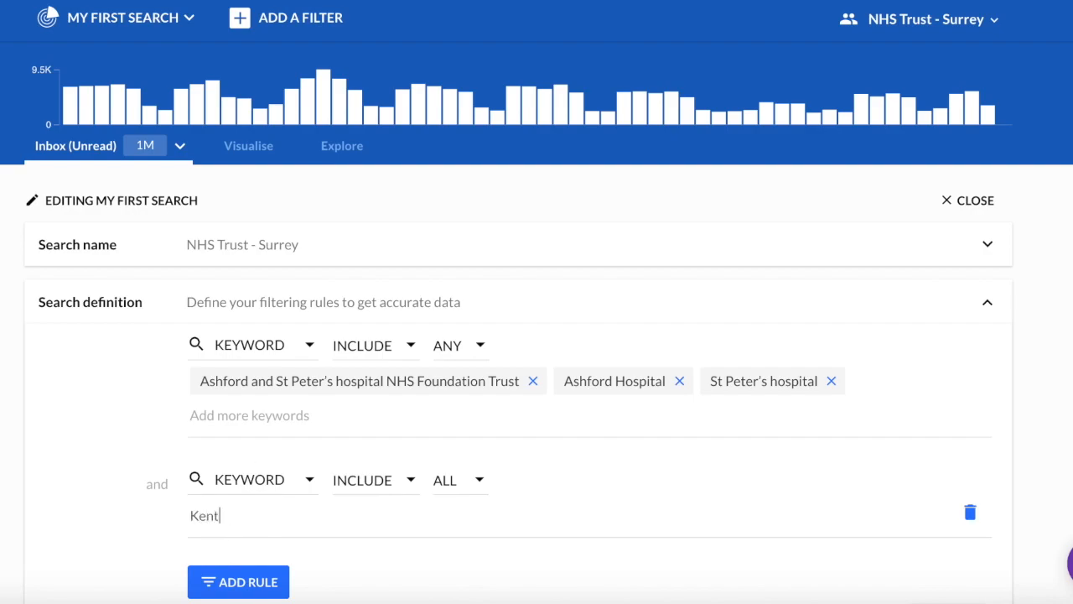
type("ent")
key("Return")
left_click(382, 482)
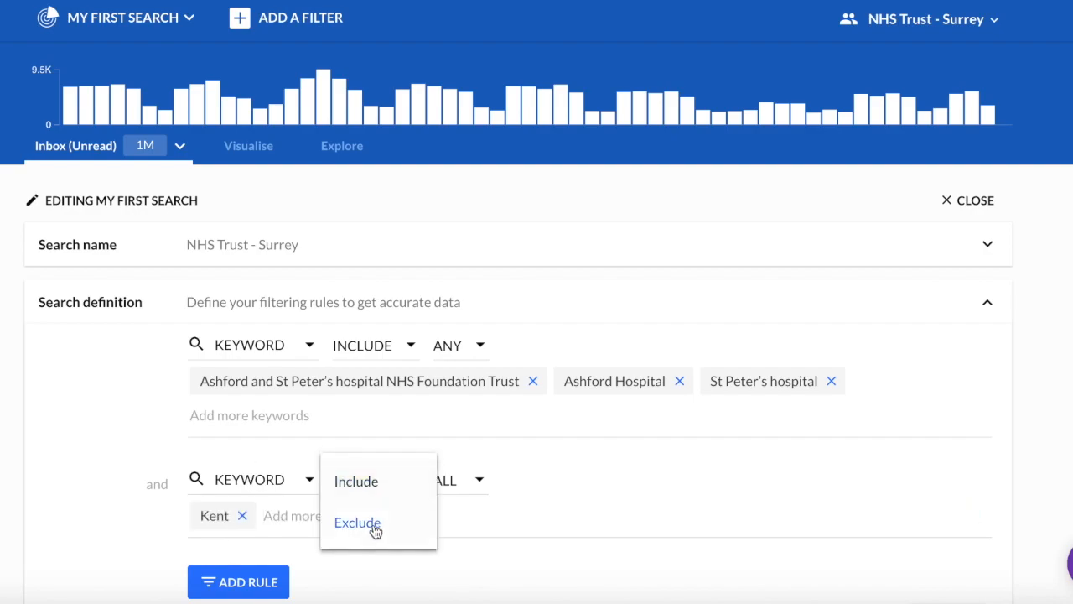
left_click(374, 523)
scroll(483, 509, "down", 1)
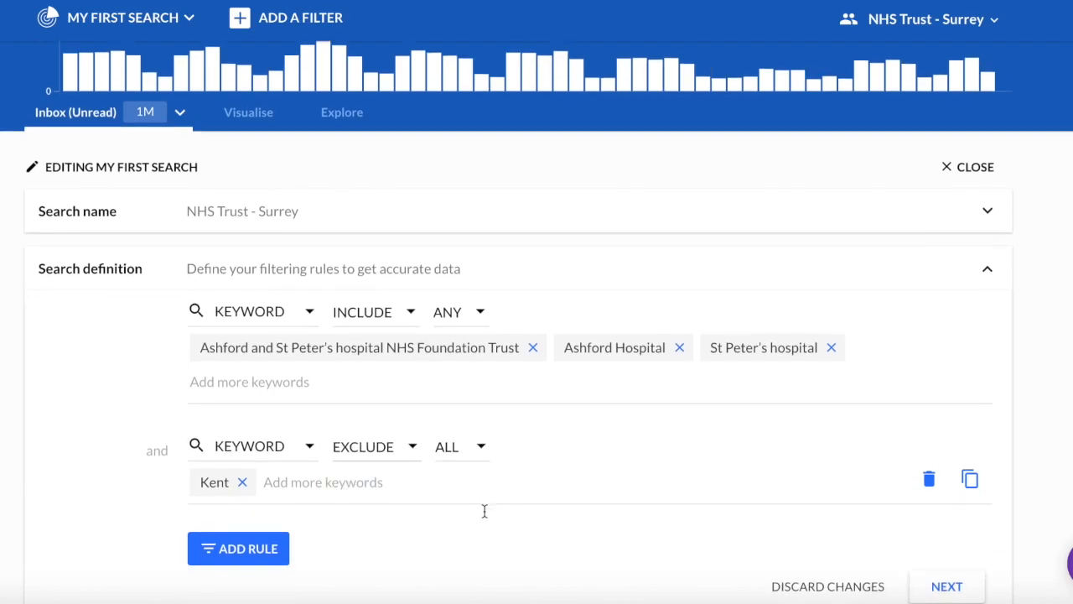
scroll(482, 517, "down", 1)
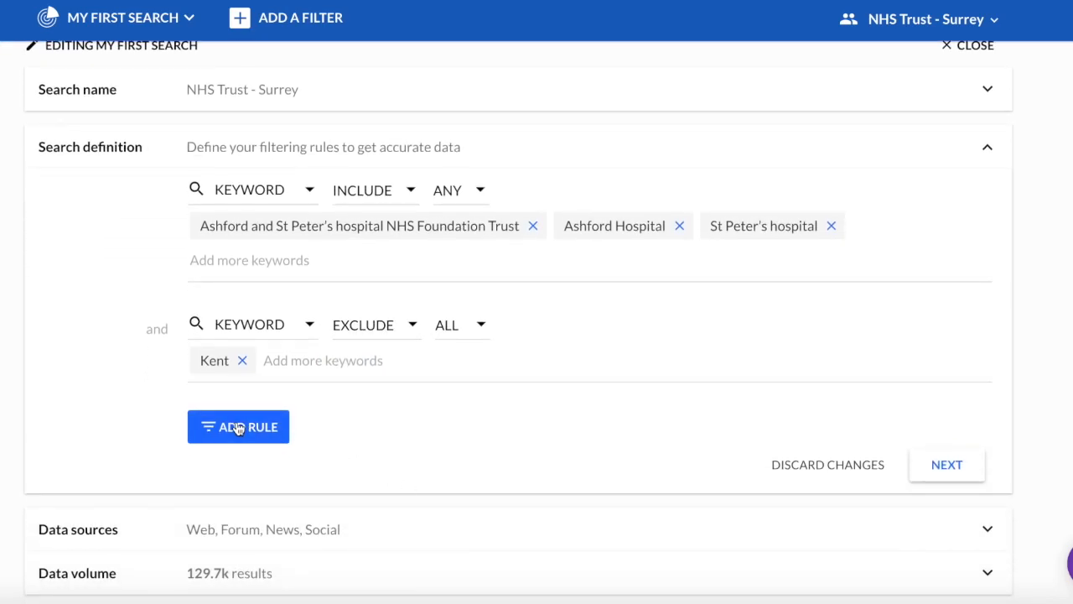
left_click(239, 427)
Make the third rule Published Since with start date December 17, 2017.
left_click(239, 428)
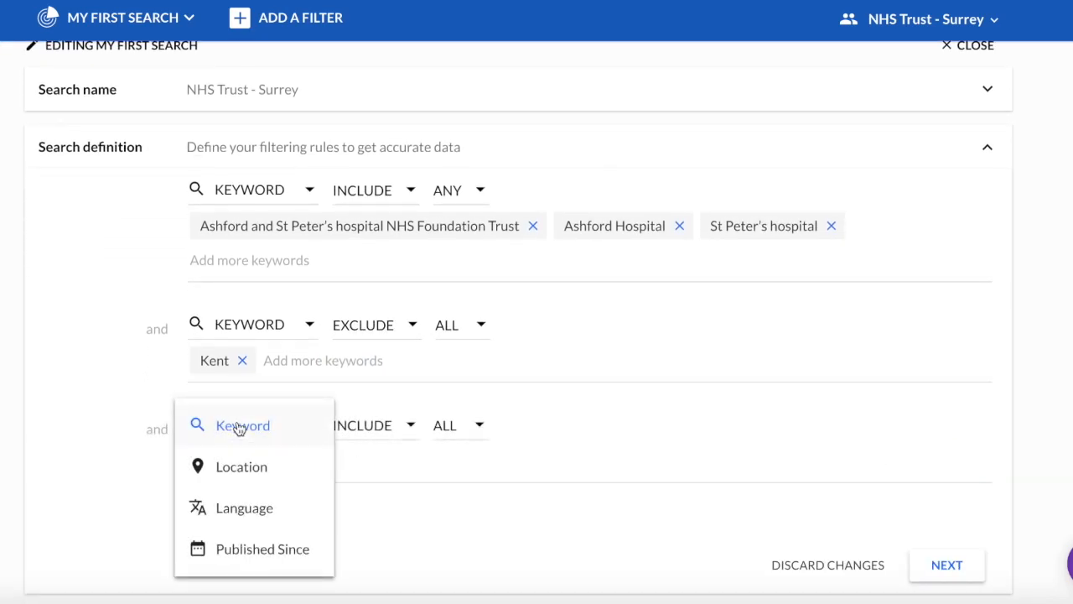
left_click(250, 567)
left_click(288, 465)
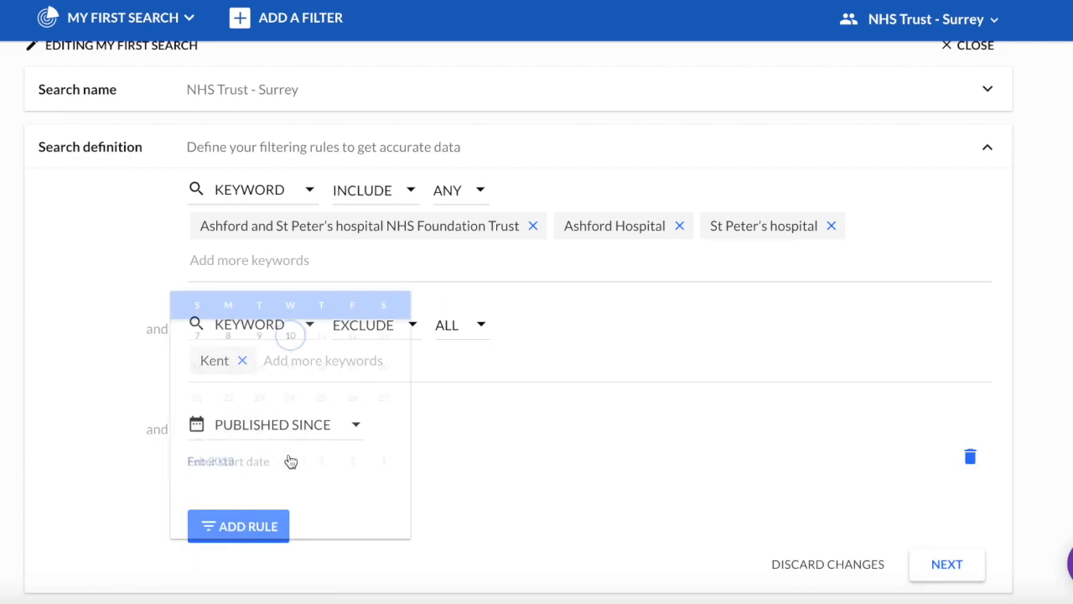
scroll(255, 442, "up", 3)
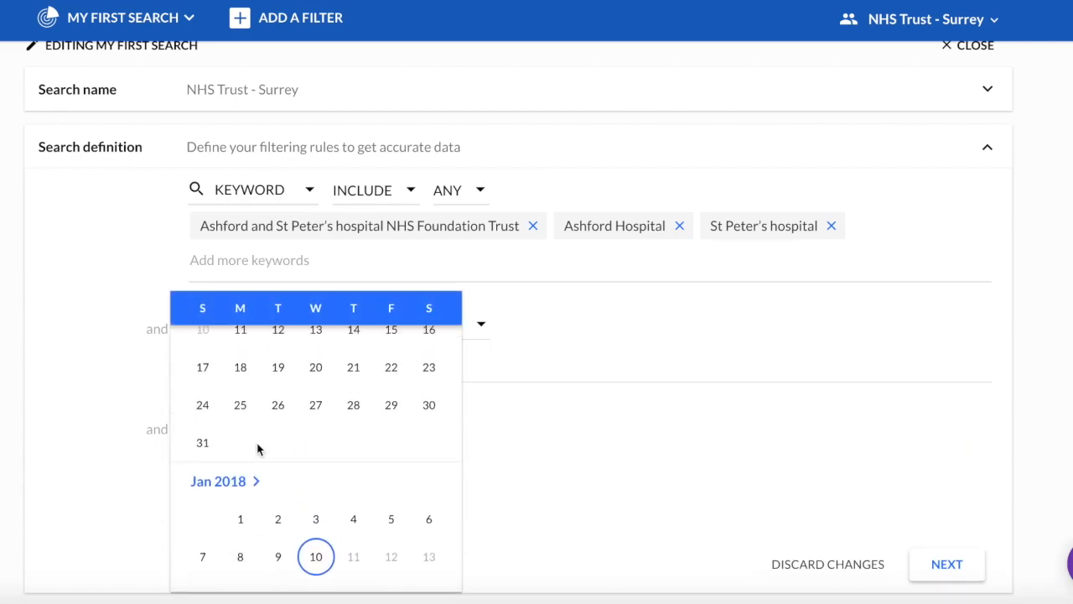
left_click(203, 383)
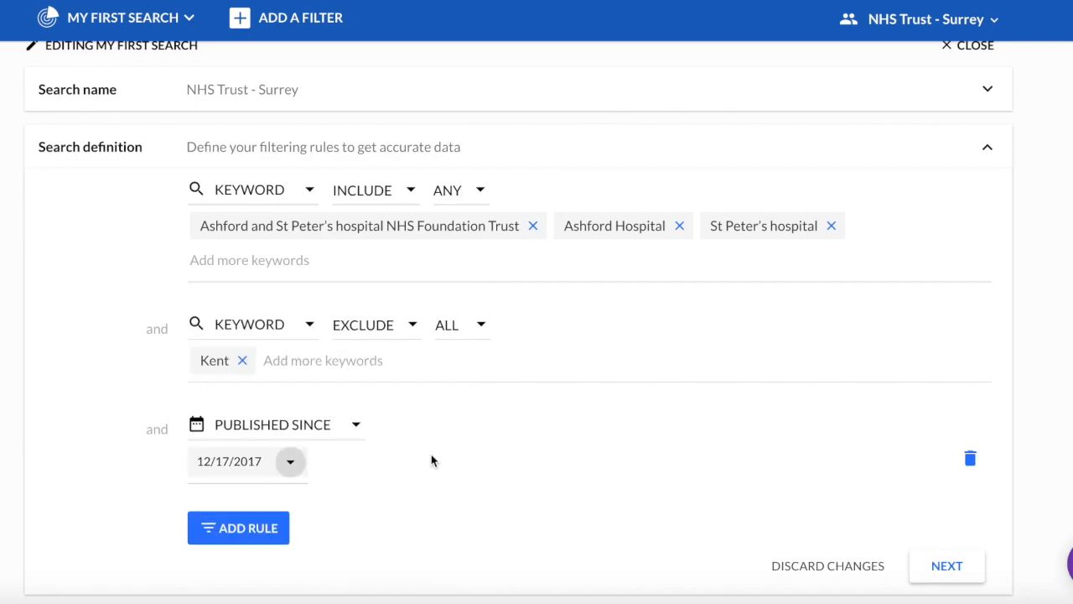
scroll(453, 481, "down", 1)
Add a Location rule for United Kingdom and Undetermined.
left_click(243, 493)
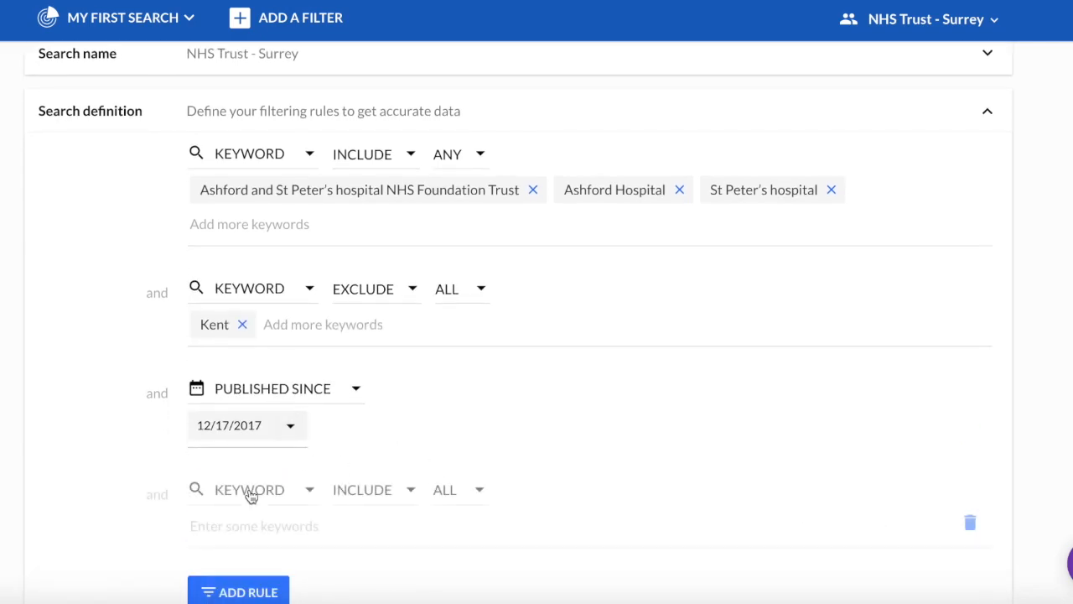
left_click(250, 494)
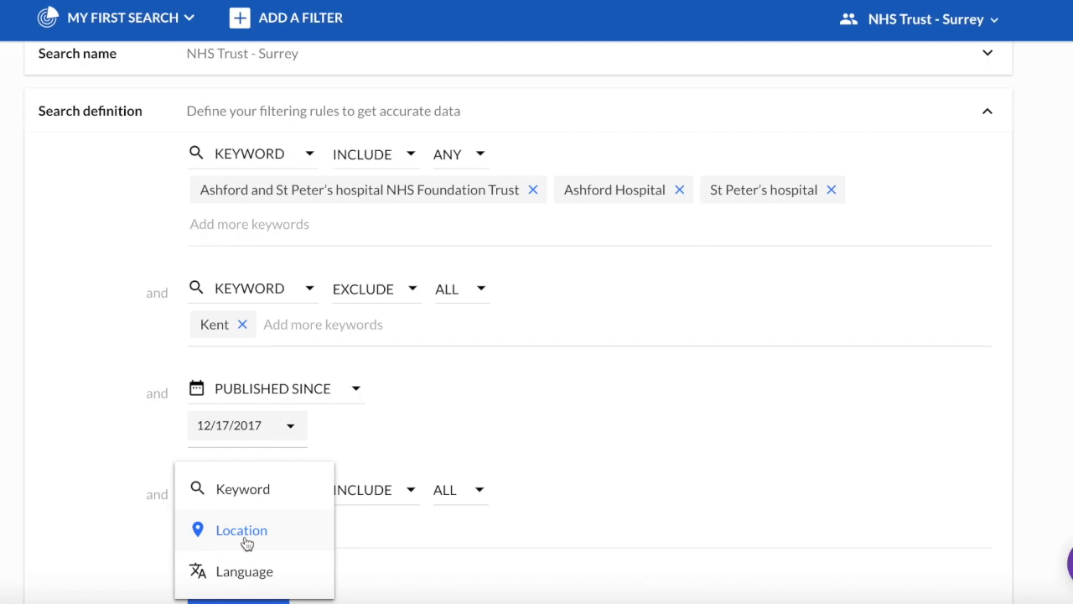
left_click(242, 532)
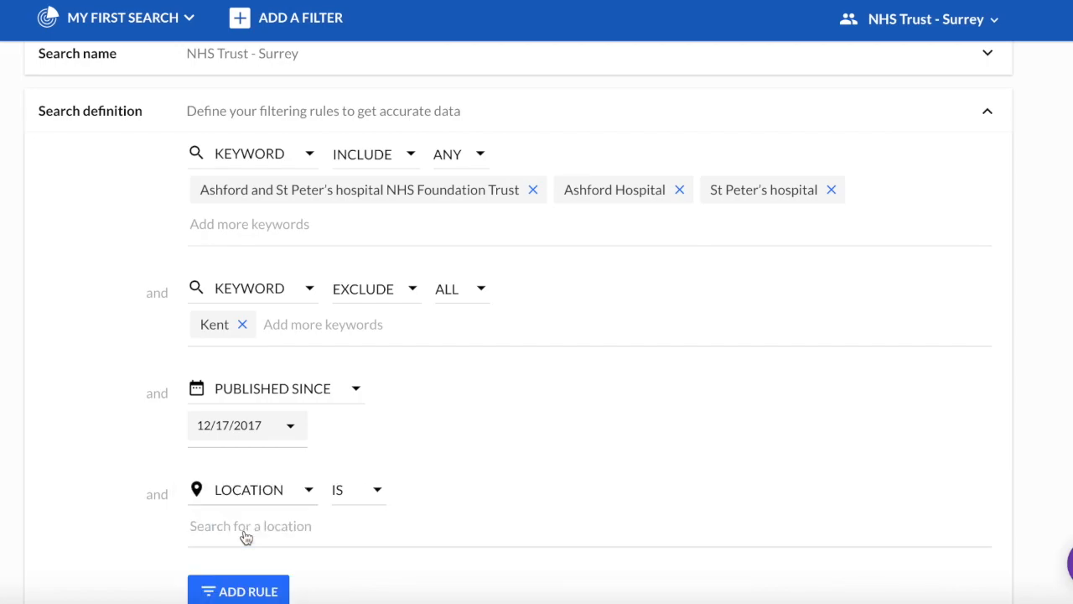
type("unit")
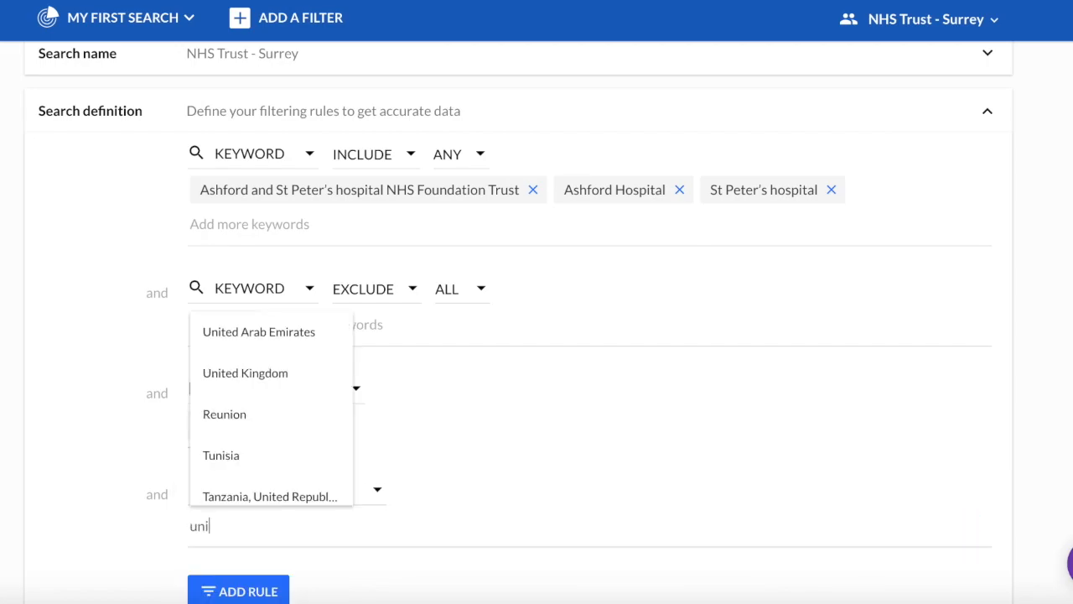
left_click(286, 373)
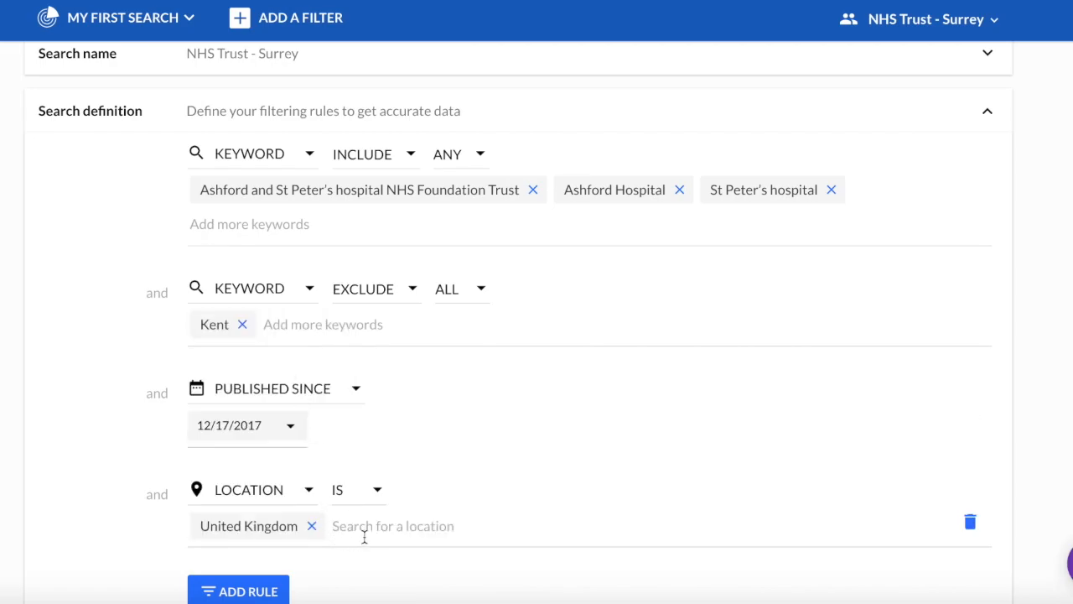
type("und")
left_click(395, 486)
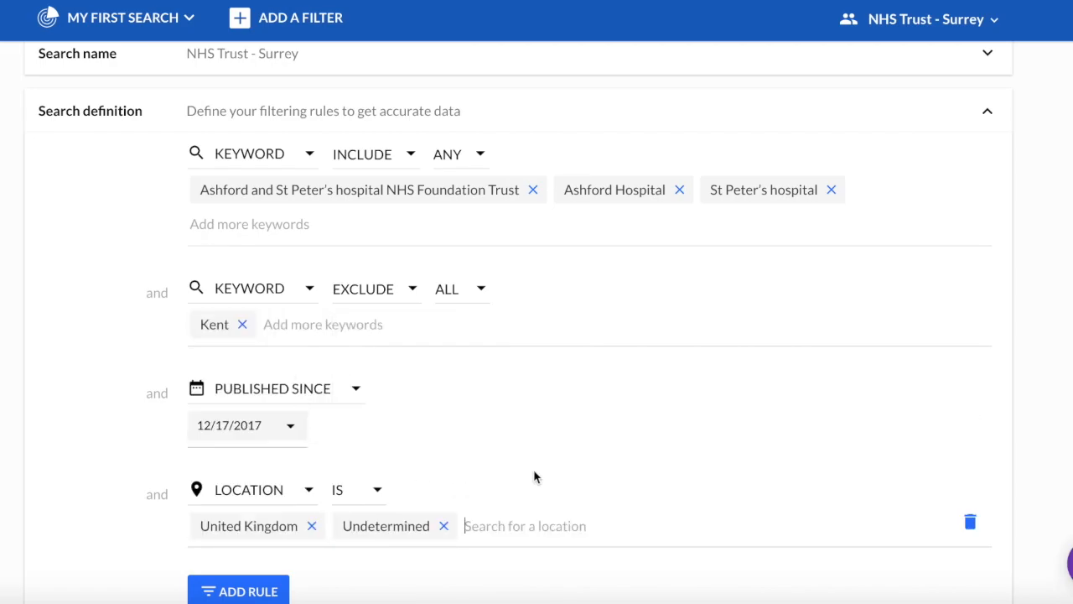
scroll(663, 445, "down", 3)
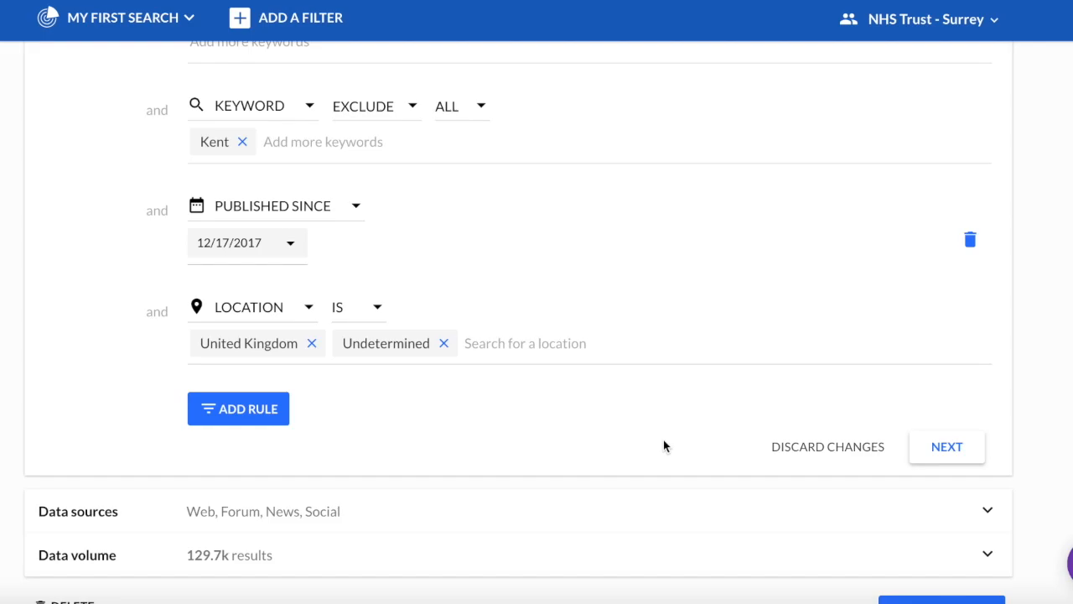
scroll(663, 446, "down", 1)
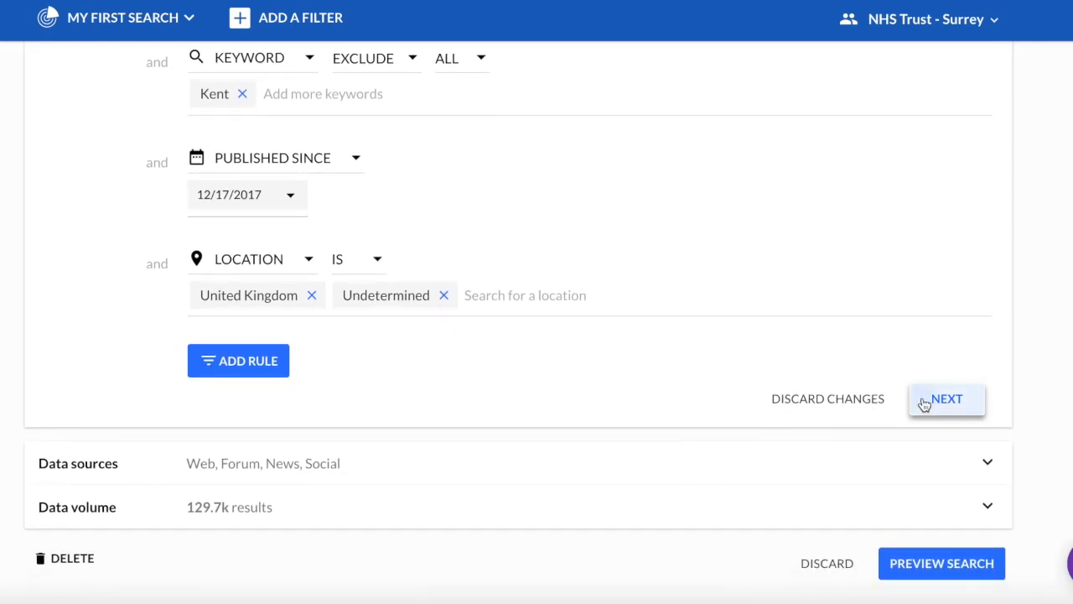
Move to data sources and leave Twitter unticked.
left_click(925, 404)
scroll(616, 372, "up", 6)
scroll(500, 341, "up", 2)
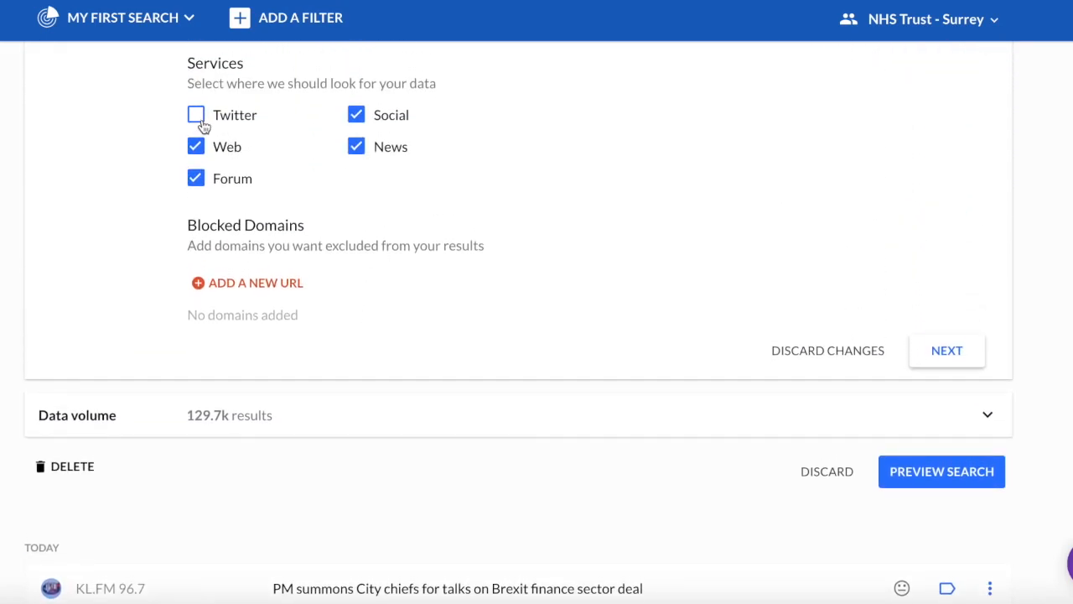
left_click(199, 122)
left_click(200, 122)
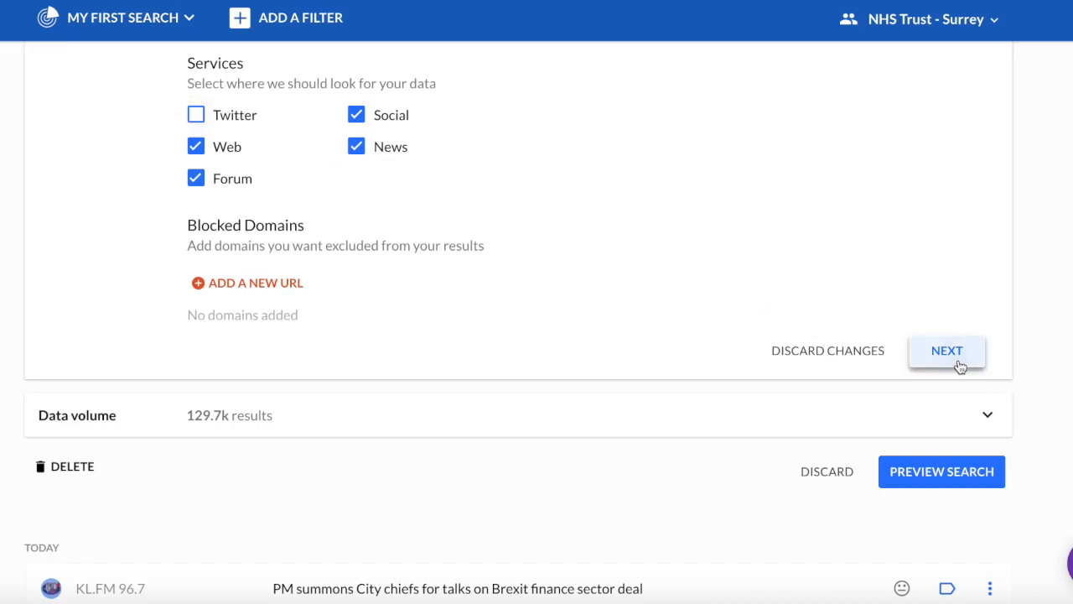
Preview the 18 matching results (12 News, 6 Web) and save the NHS Trust - Surrey search.
left_click(960, 367)
left_click(917, 215)
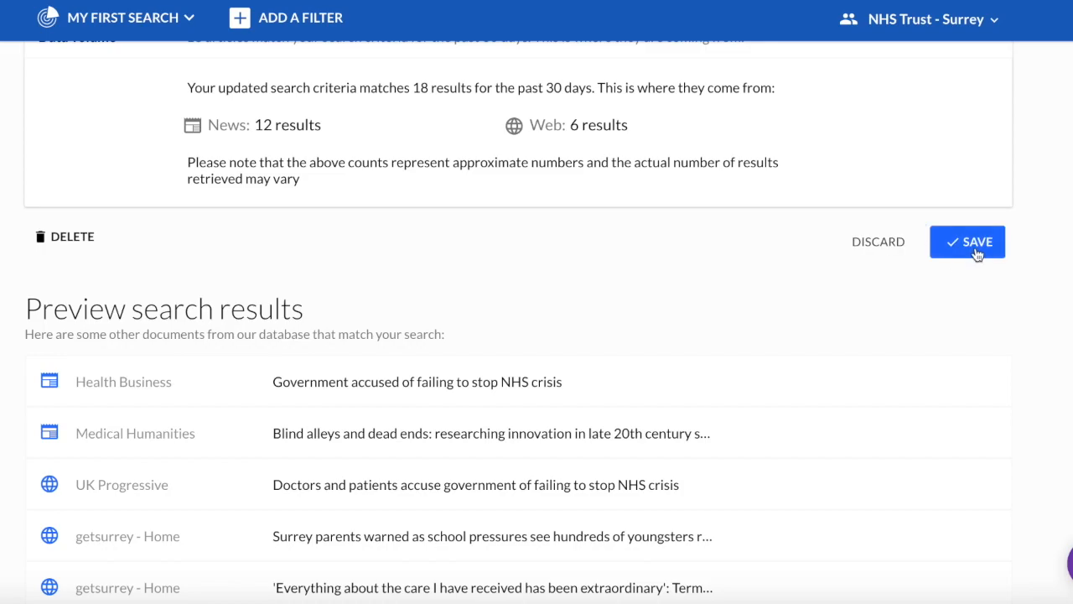
left_click(973, 243)
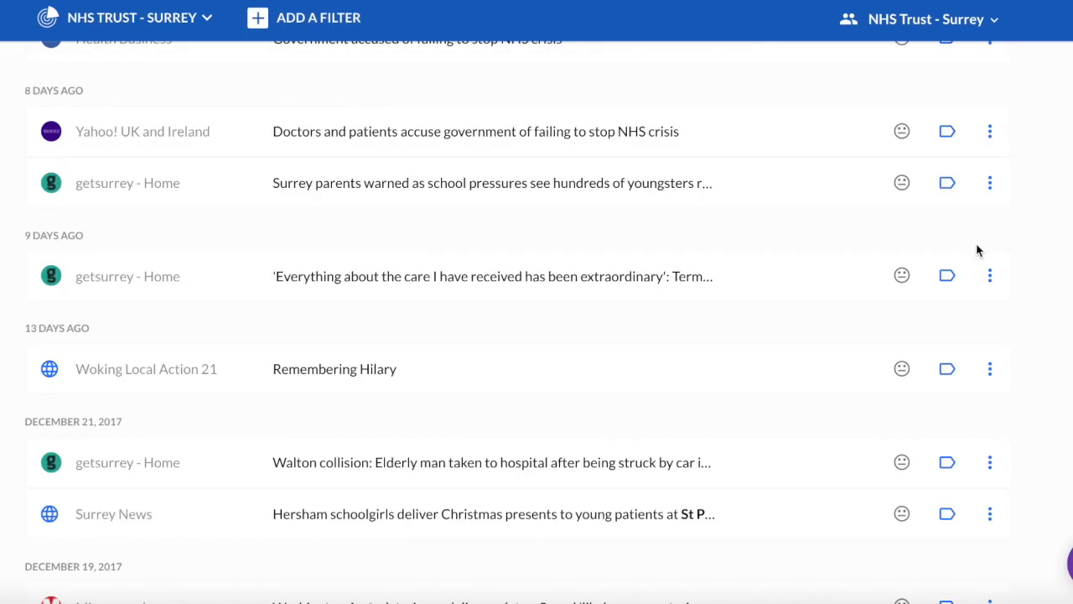
Delete the Medical Humanities article from the inbox.
scroll(391, 283, "up", 2)
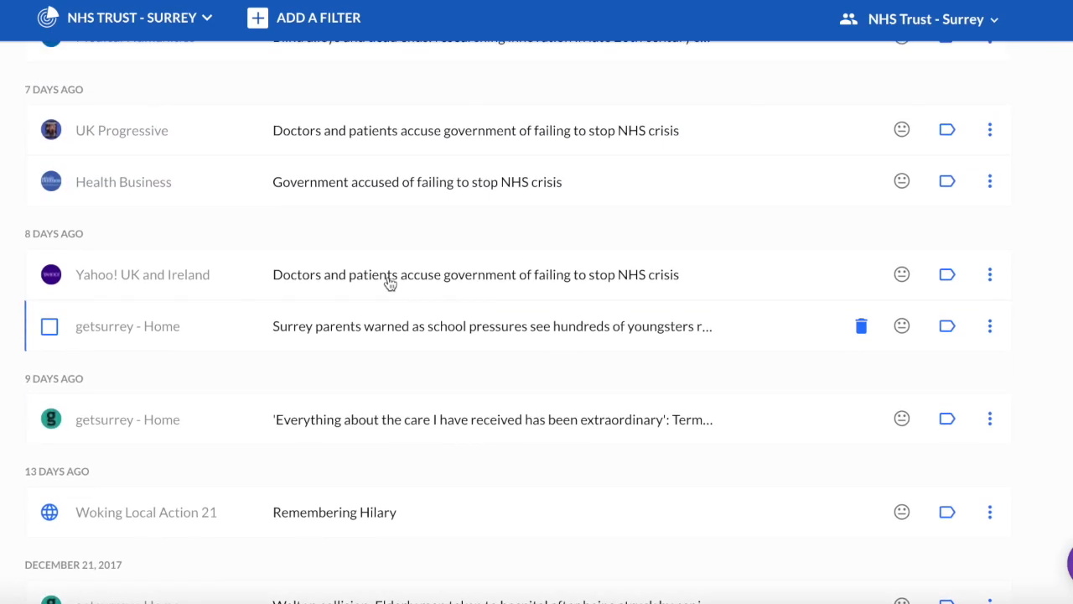
scroll(390, 282, "up", 3)
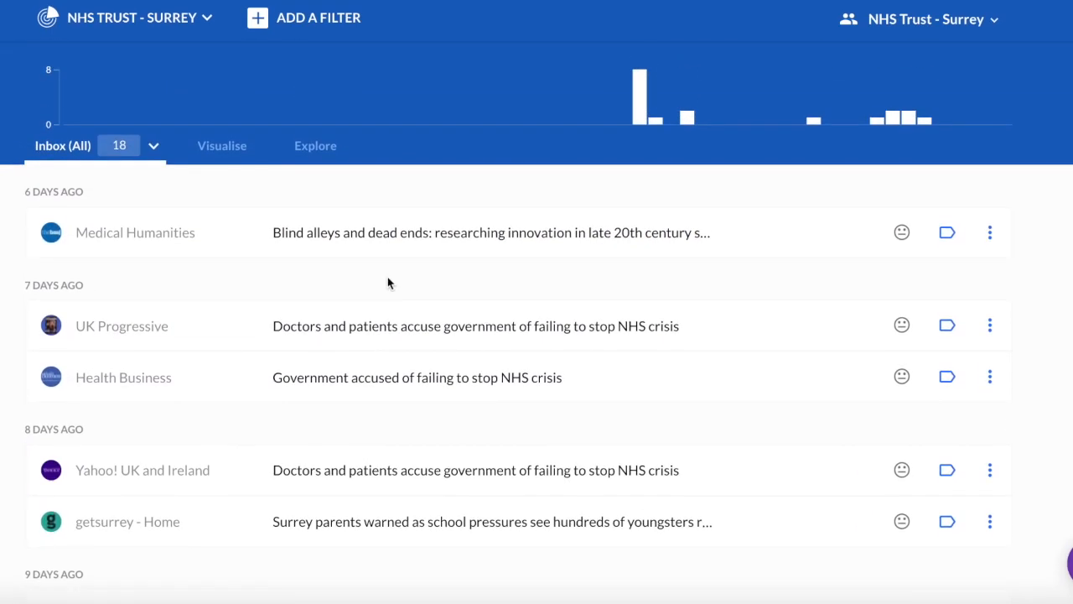
left_click(430, 235)
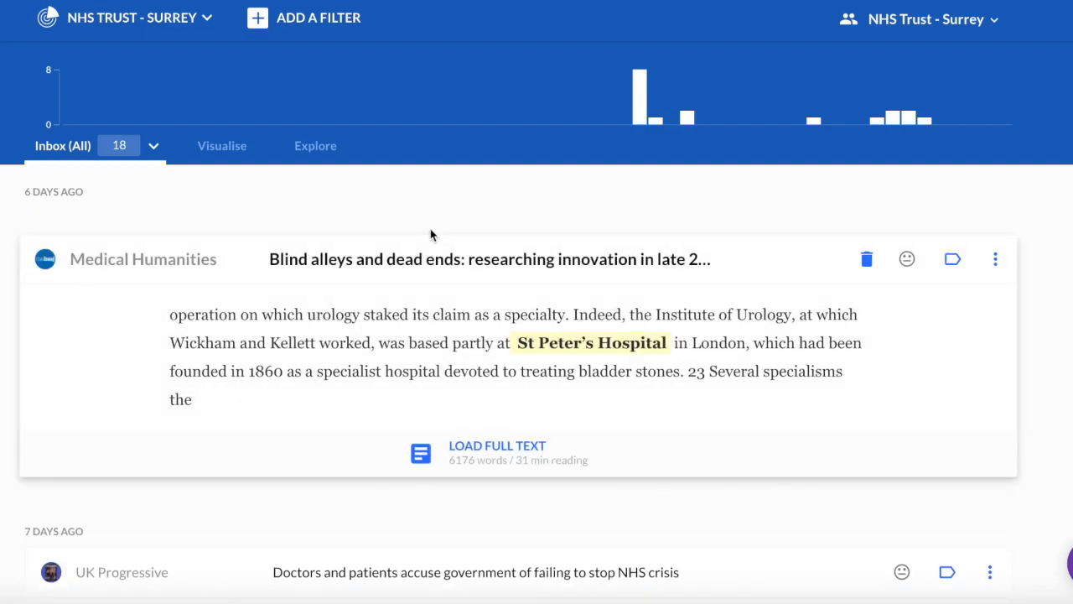
left_click(866, 263)
Expand the UK Progressive article, load its full text, and begin a new label name.
left_click(460, 238)
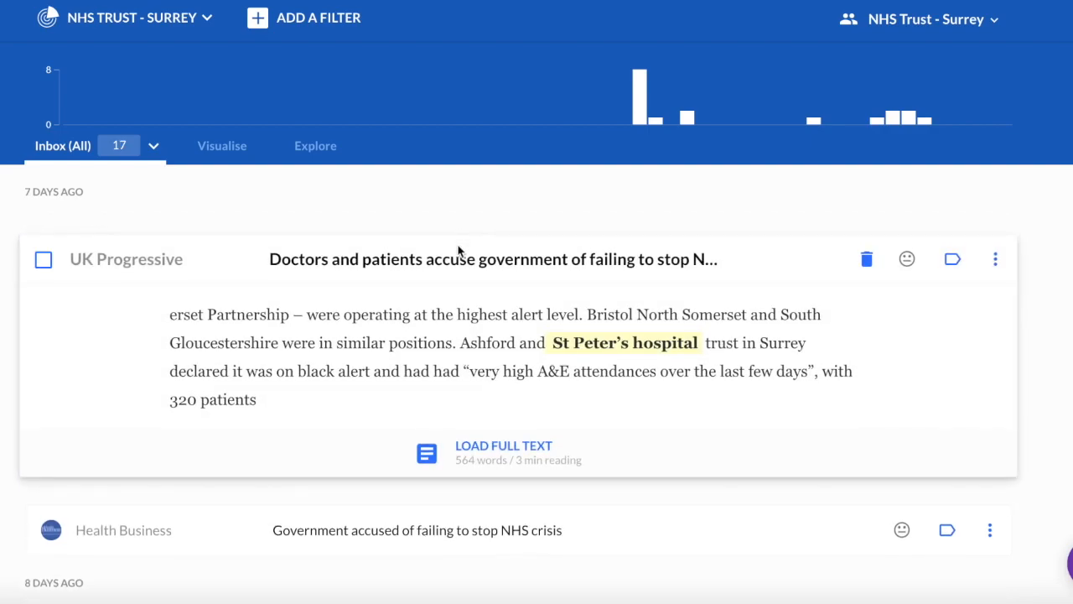
left_click(474, 453)
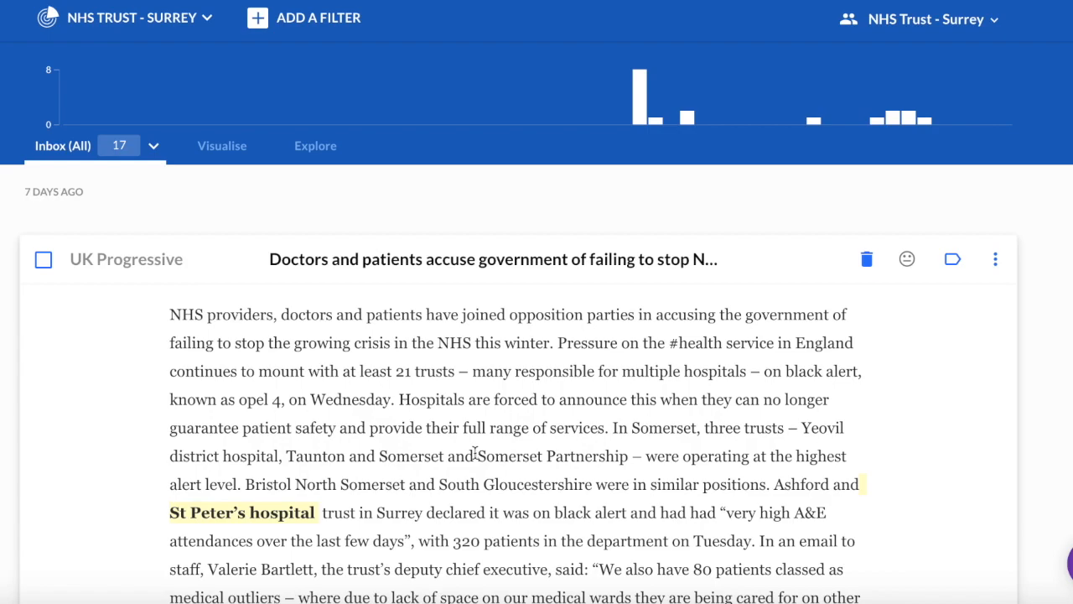
scroll(474, 452, "down", 2)
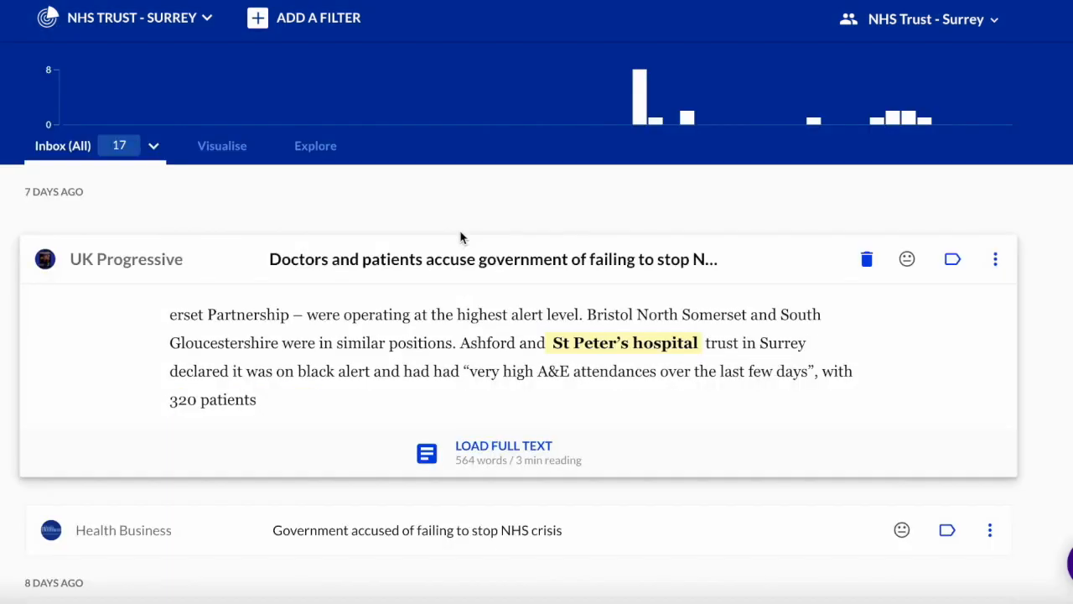
left_click(478, 456)
scroll(475, 453, "down", 2)
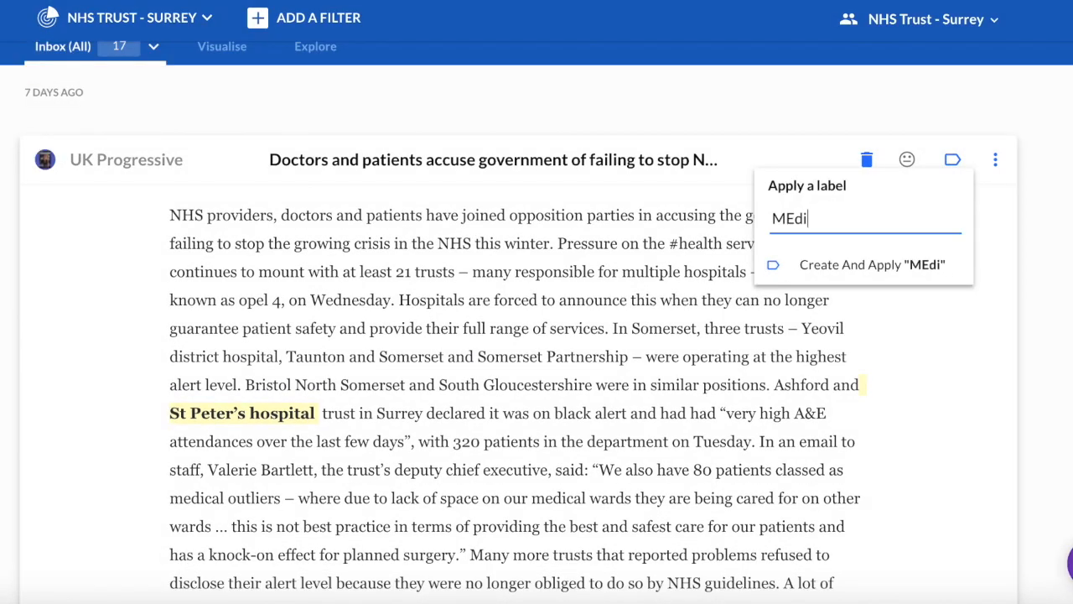
key("BackSpace")
key("BackSpace")
key("BackSpace")
Create and apply the 'Media Mention' label to the UK Progressive article and mark it negative.
type("edia Mention")
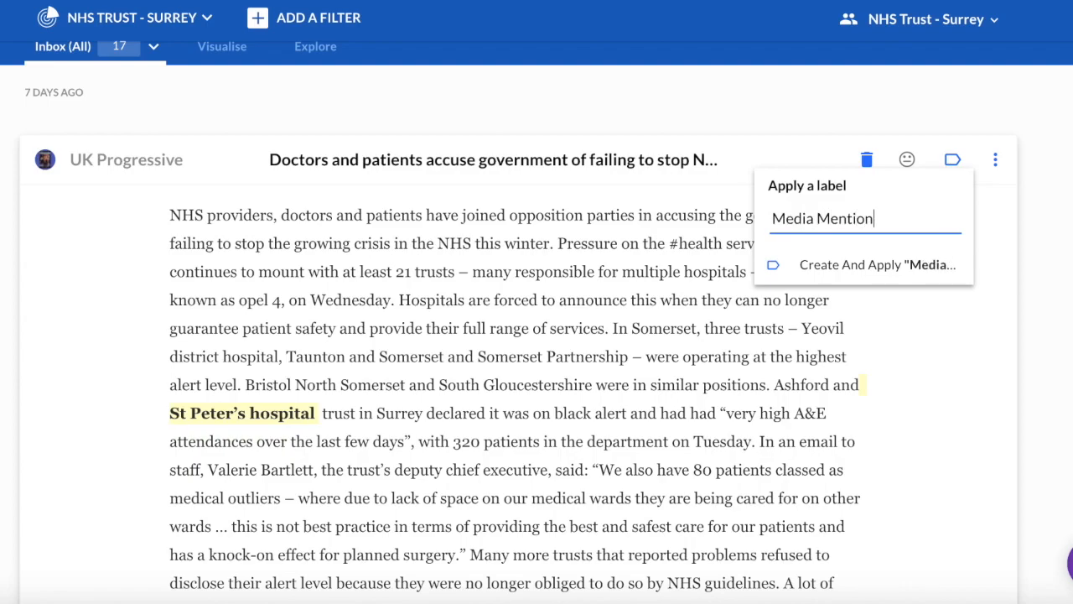
left_click(851, 267)
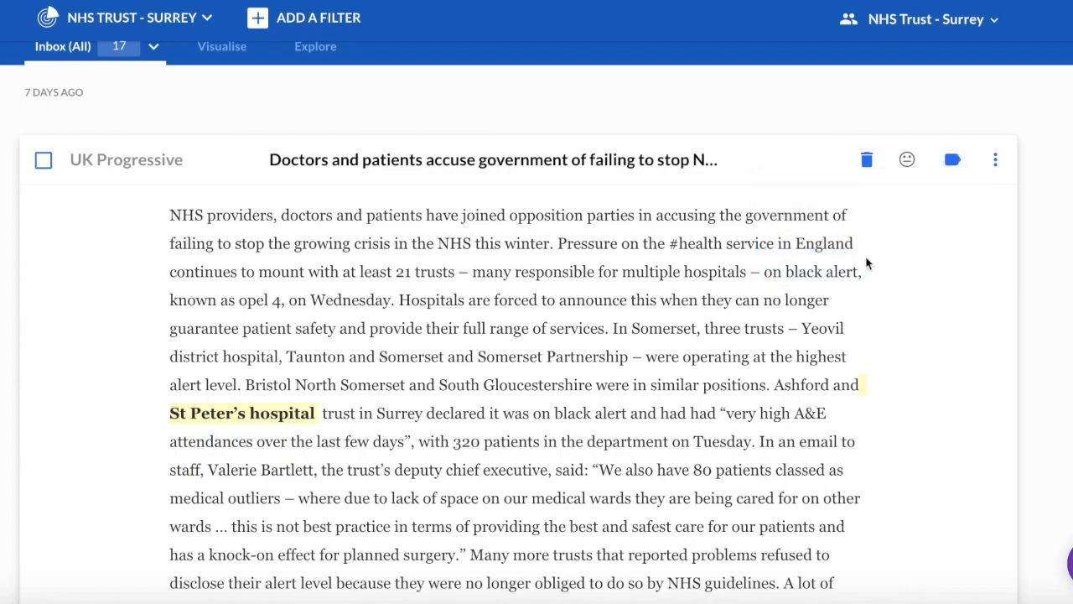
left_click(907, 162)
left_click(965, 187)
left_click(485, 161)
Give the Health Business article the Media Mention label and negative sentiment.
left_click(450, 182)
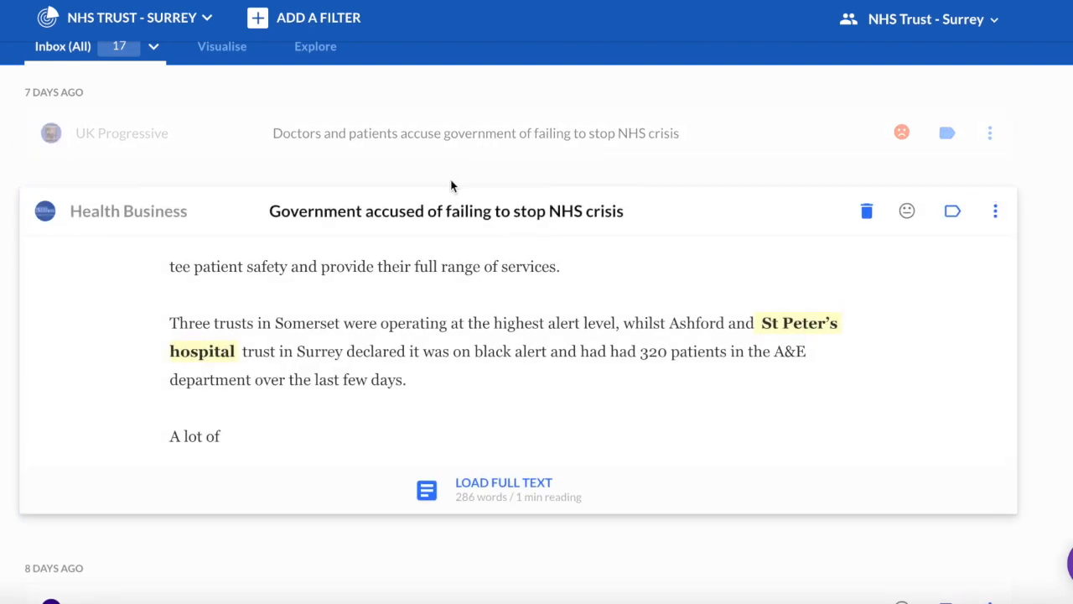
left_click(503, 490)
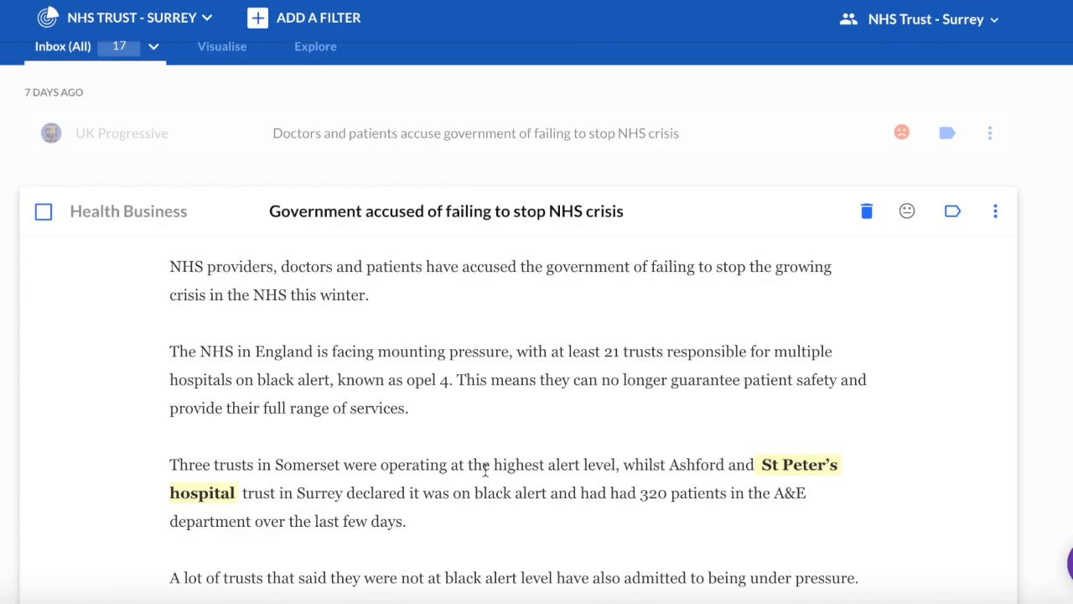
scroll(484, 470, "down", 1)
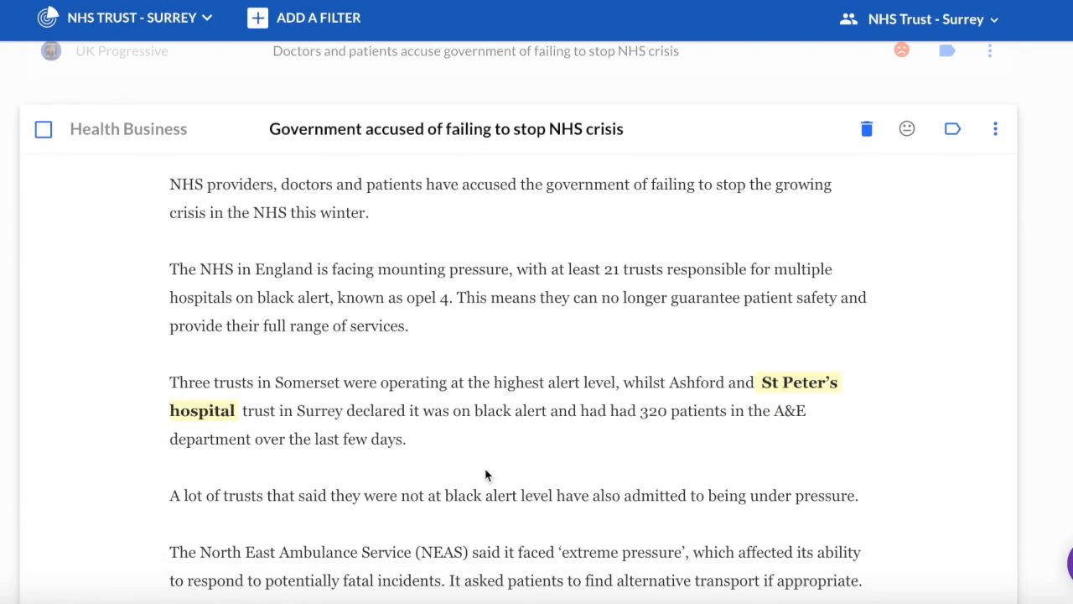
left_click(960, 131)
left_click(779, 235)
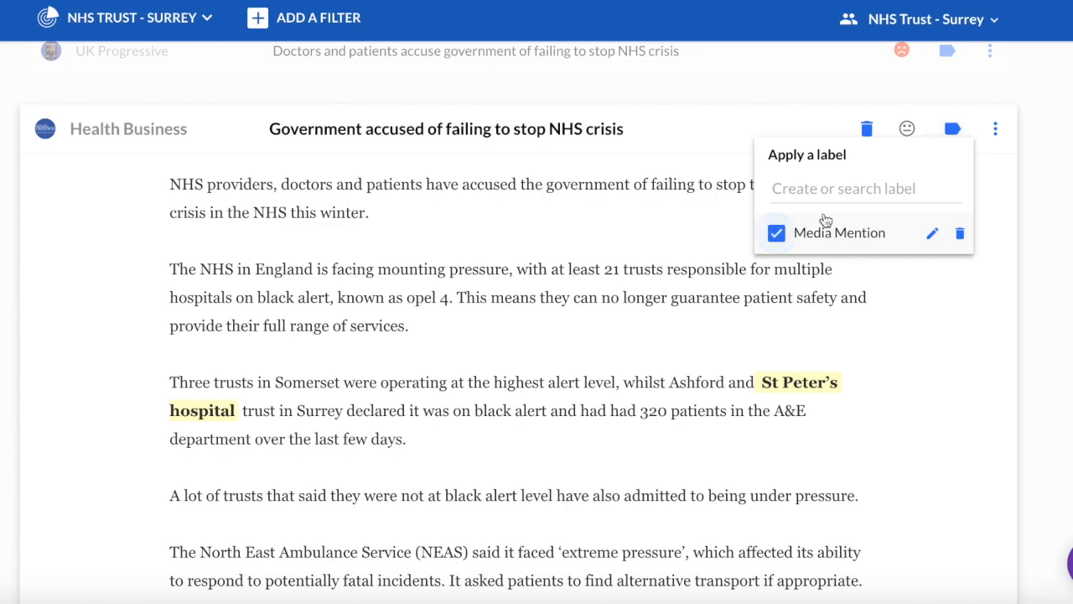
left_click(908, 130)
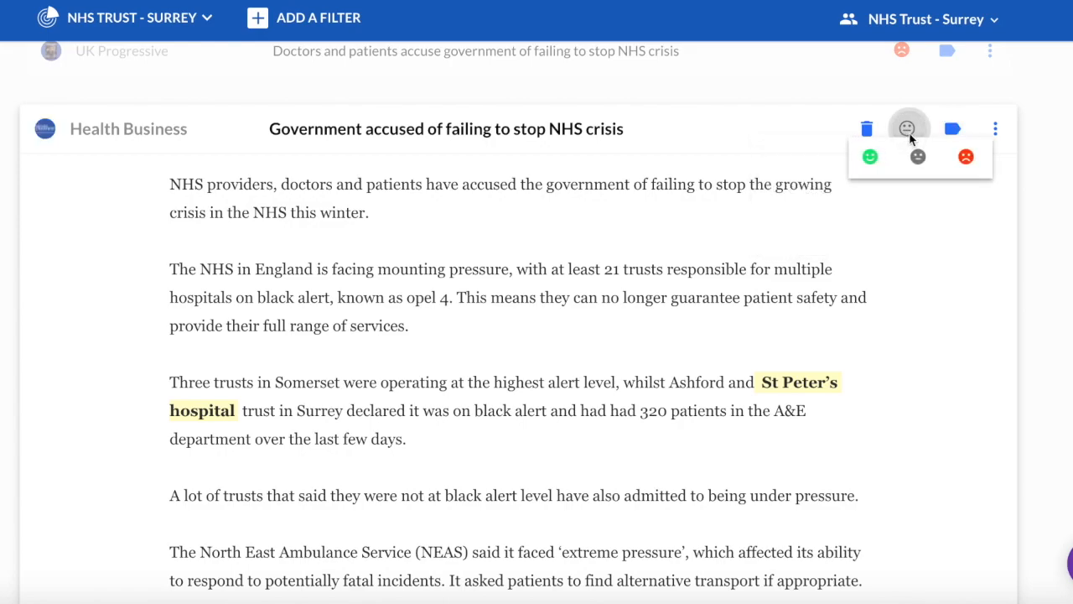
left_click(966, 156)
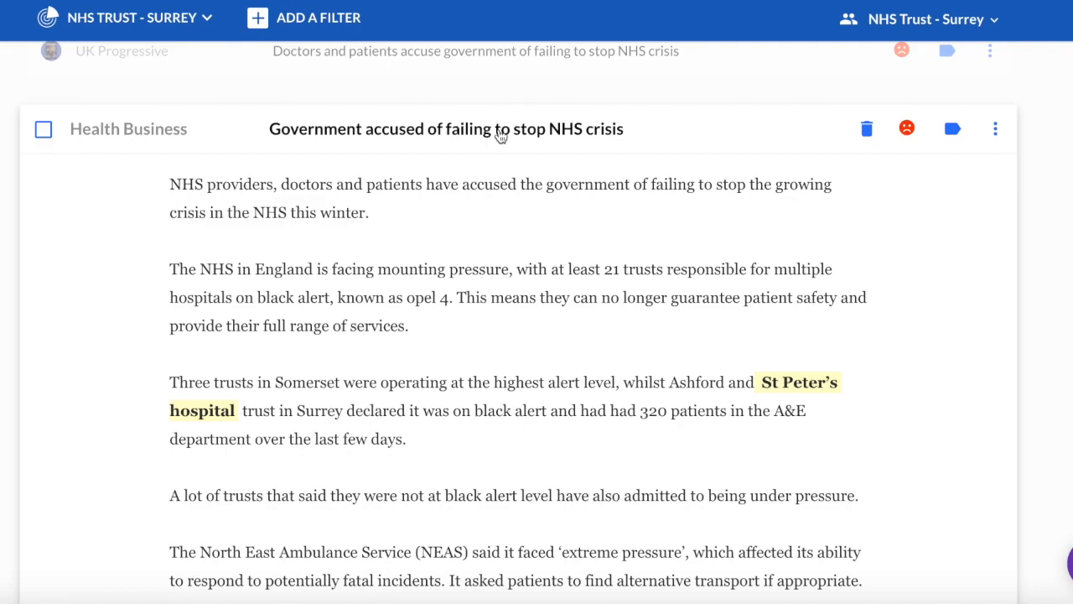
left_click(501, 143)
scroll(432, 210, "up", 3)
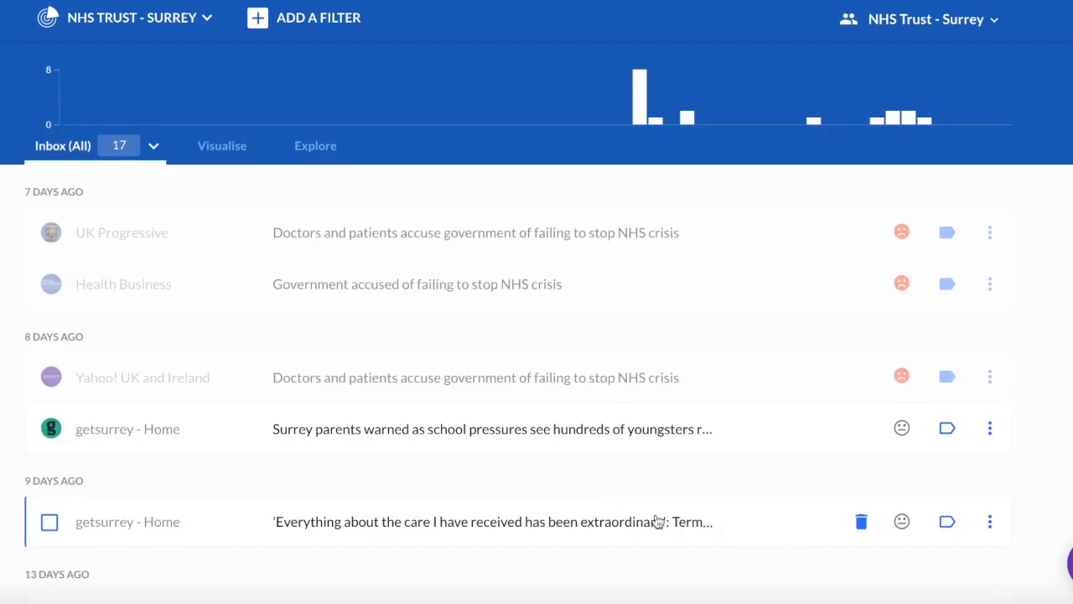
Label the 9-days-ago getsurrey article 'Patient feedback' and set its sentiment to positive.
left_click(545, 523)
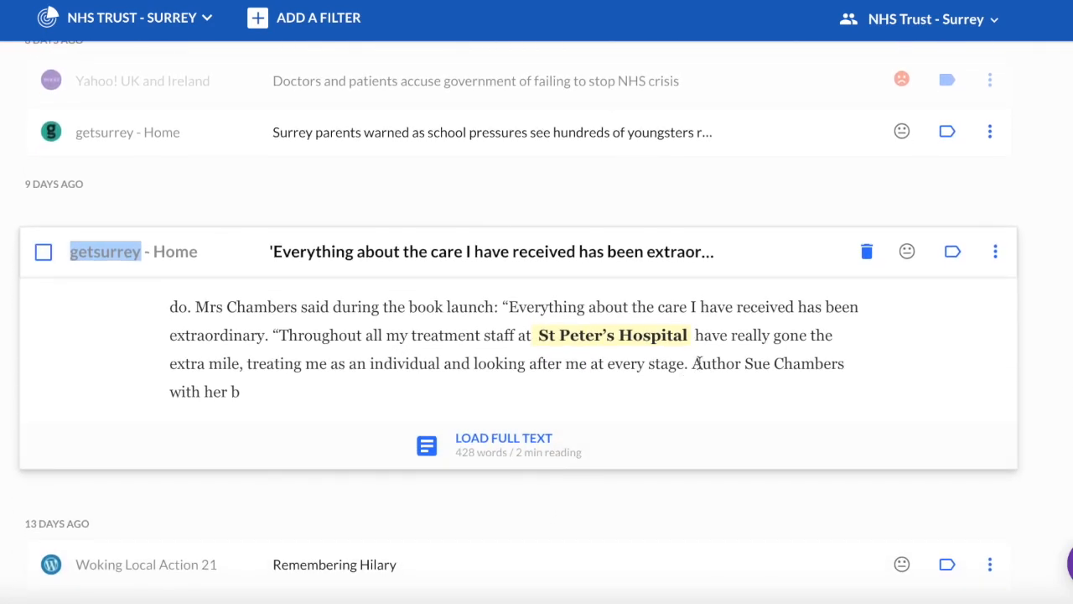
left_click(952, 251)
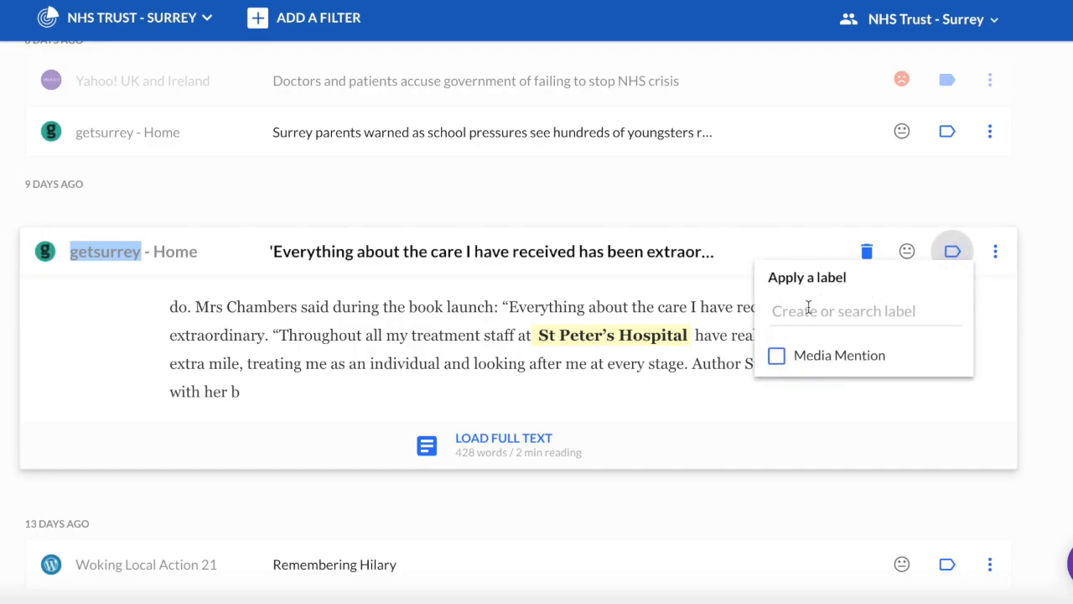
left_click(808, 308)
type("Patient")
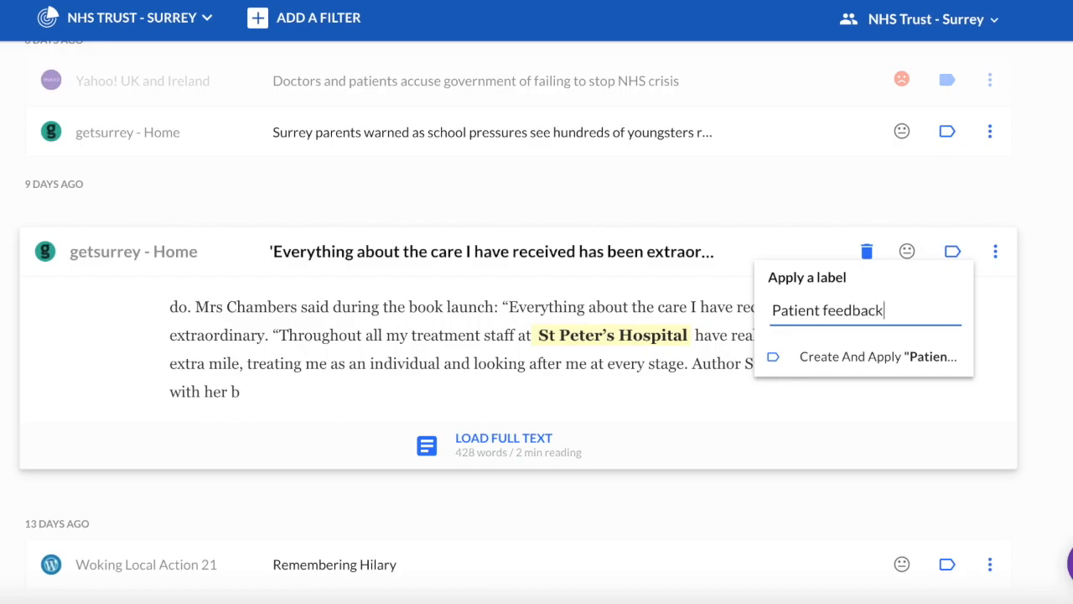
type("feedback")
left_click(848, 356)
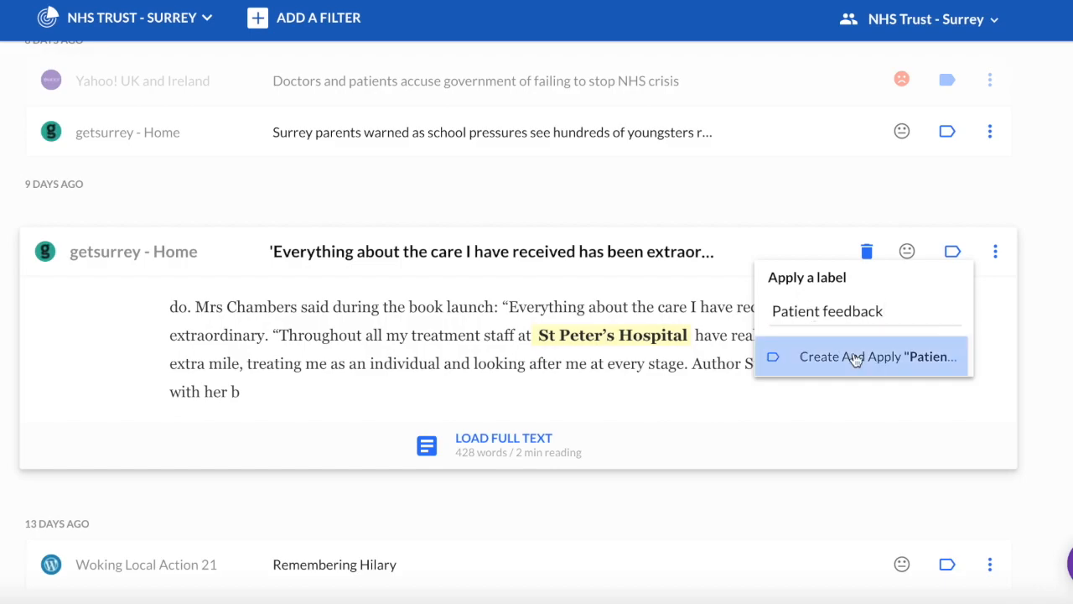
left_click(906, 256)
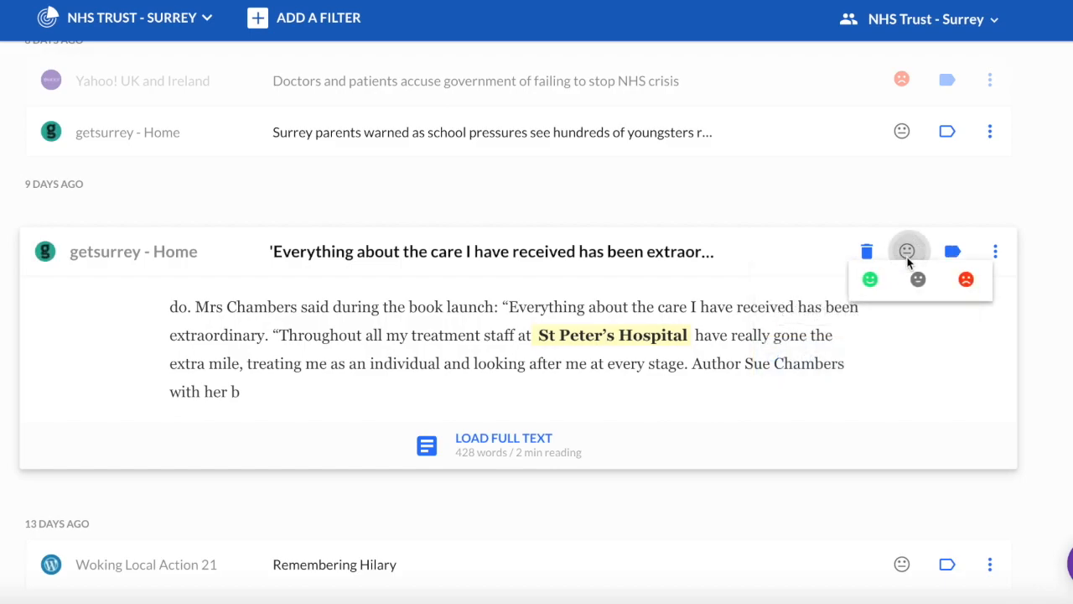
left_click(871, 278)
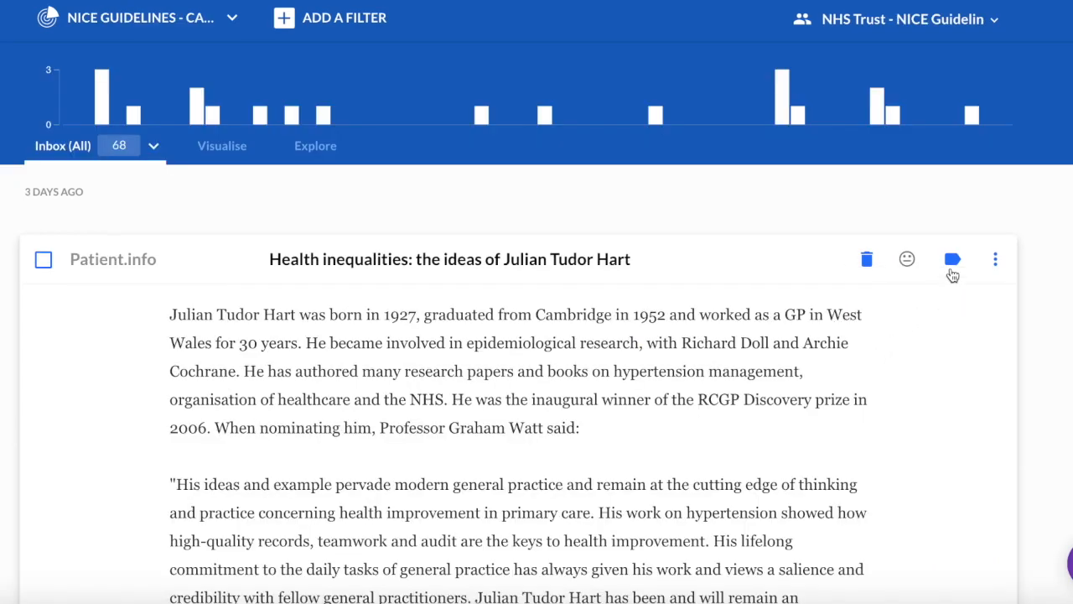
left_click(950, 256)
Create and apply a 'Share with team' label on the Patient.info Health inequalities article.
left_click(803, 317)
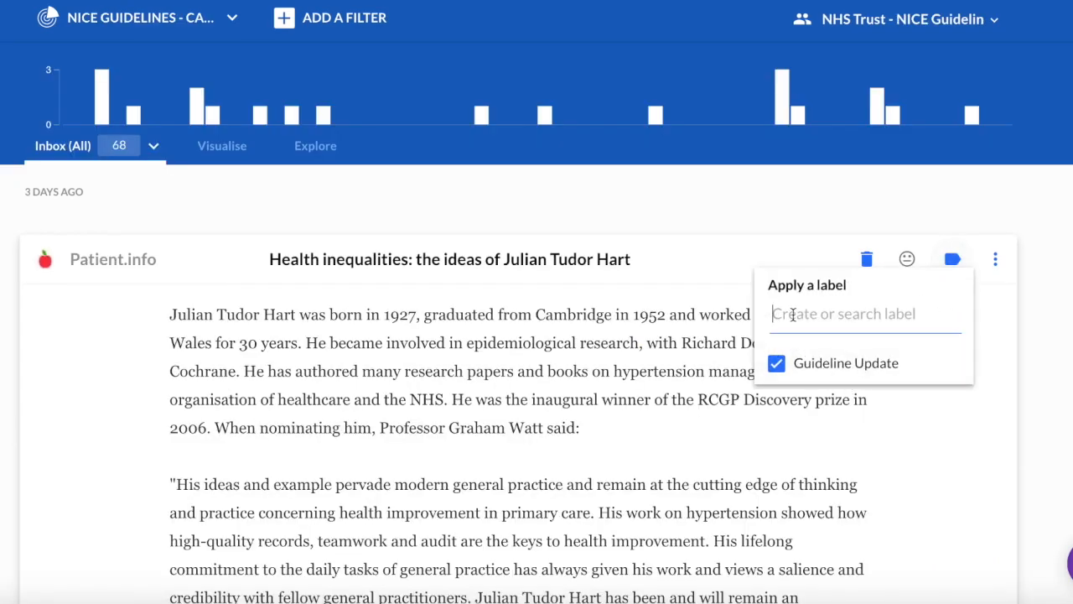
type("Share with team")
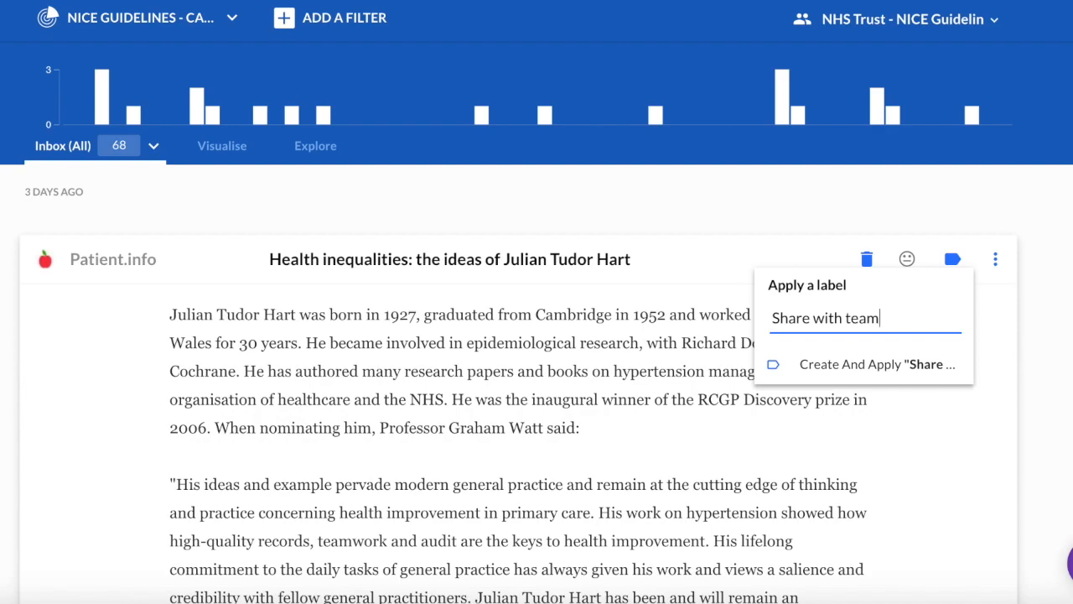
left_click(817, 364)
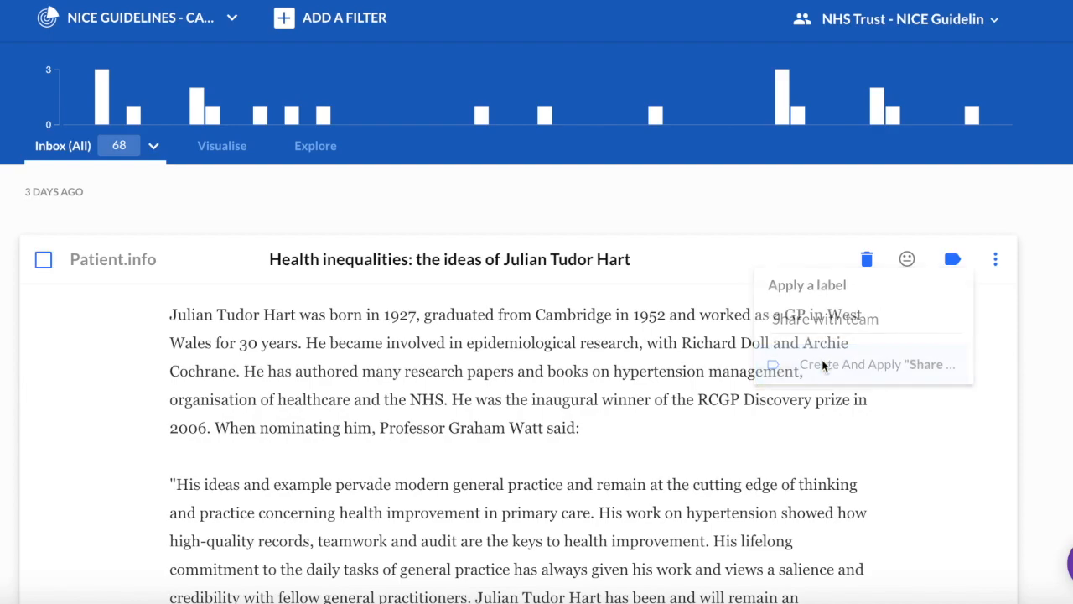
left_click(996, 259)
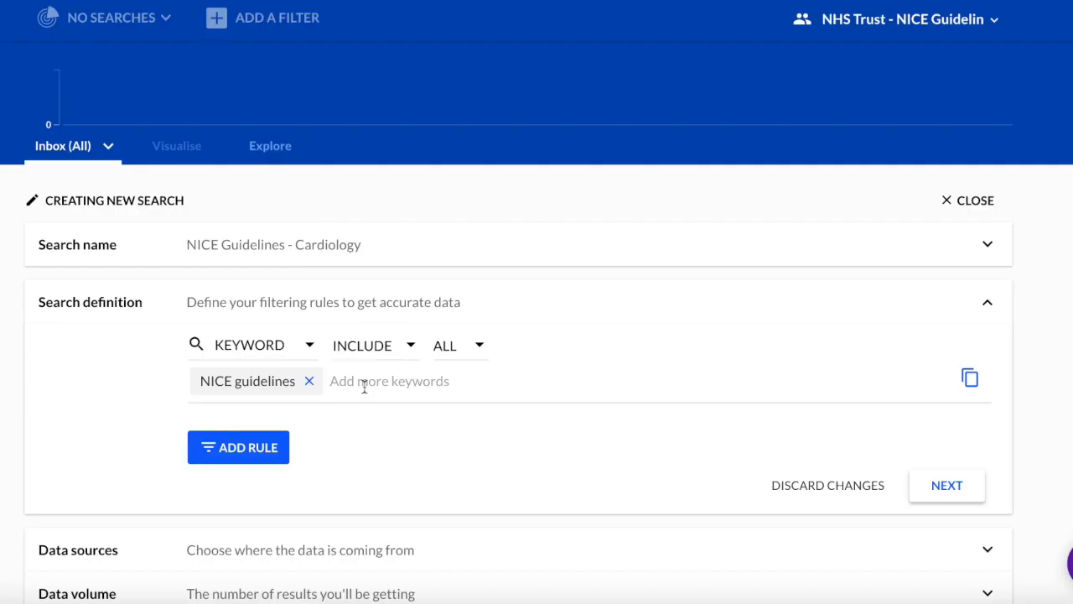
type("@NICEcomms")
key("Return")
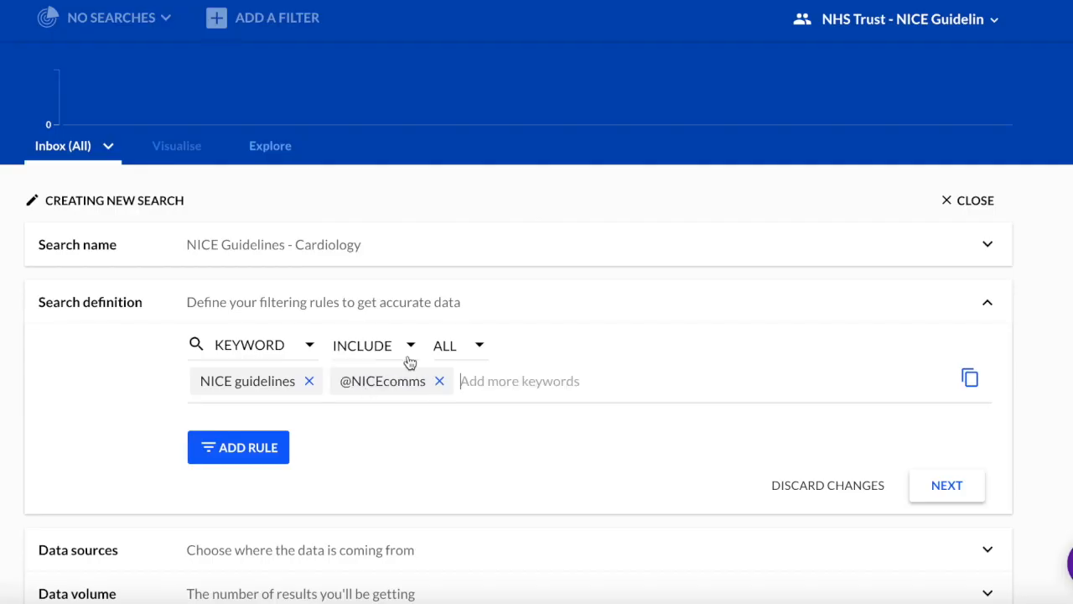
left_click(444, 348)
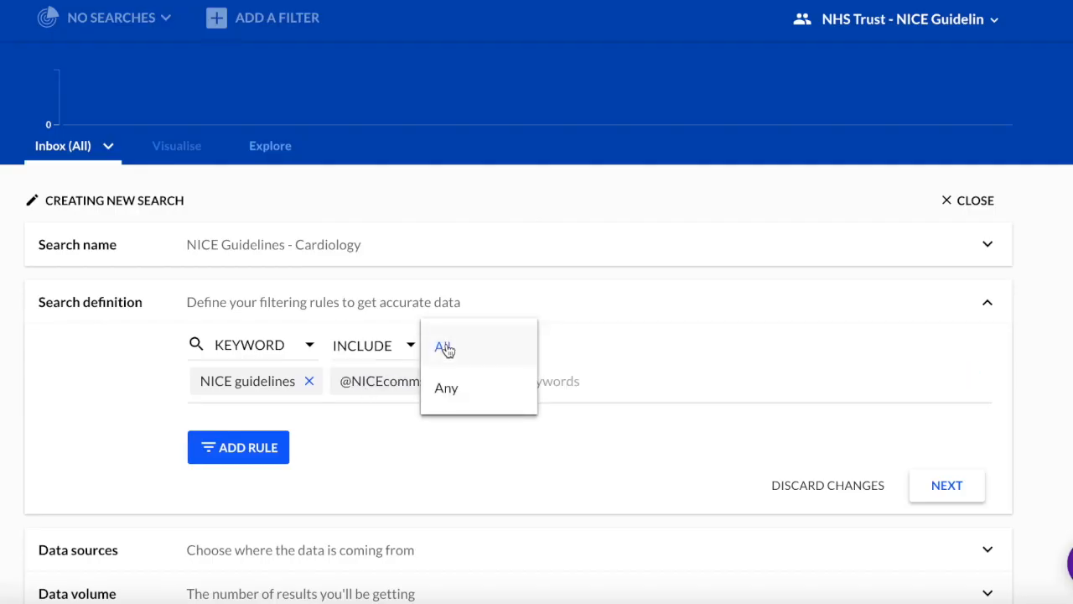
left_click(459, 390)
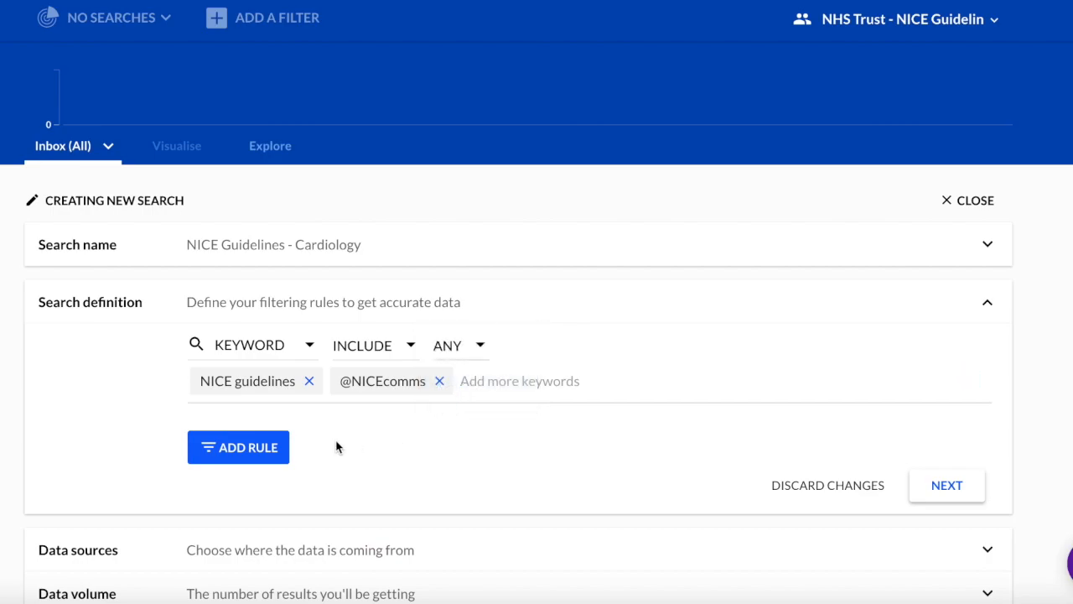
Add a second keyword rule with cardiology, cardiac services, cardiologist and heart disease.
left_click(242, 451)
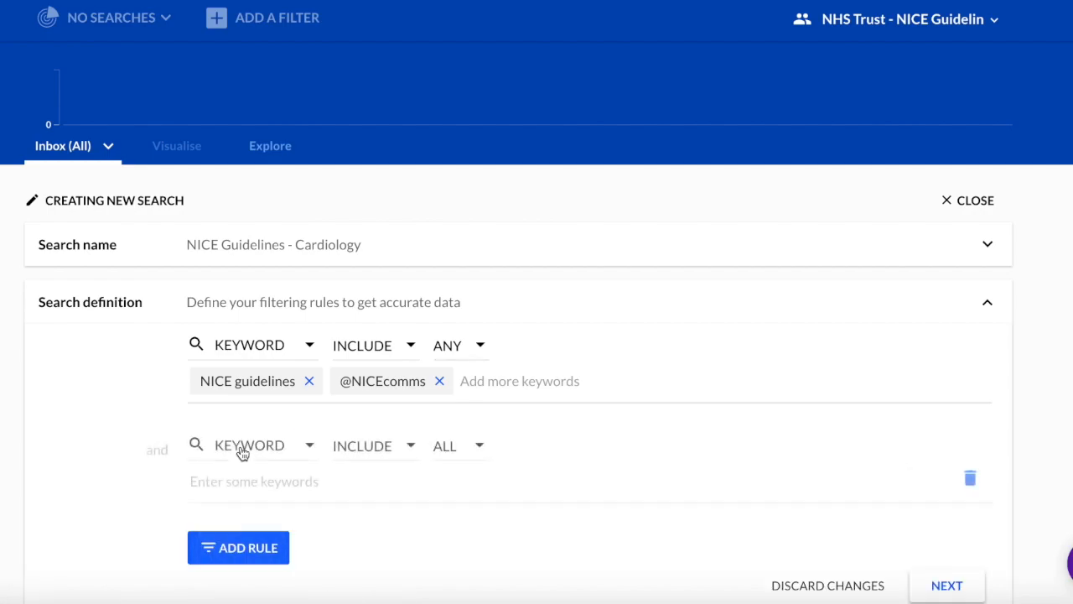
scroll(237, 478, "down", 2)
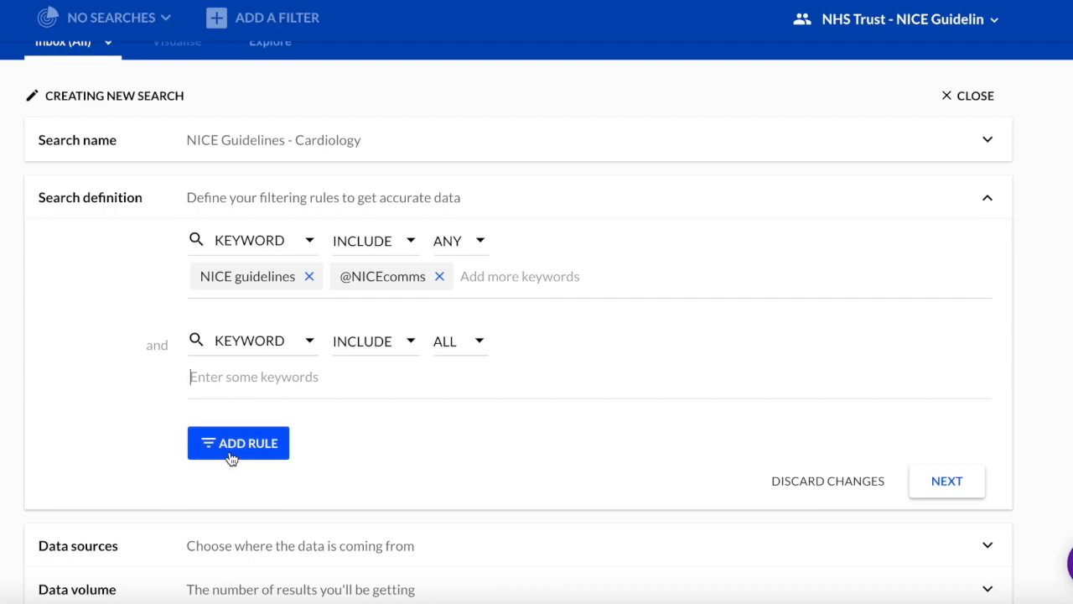
type("cardiology")
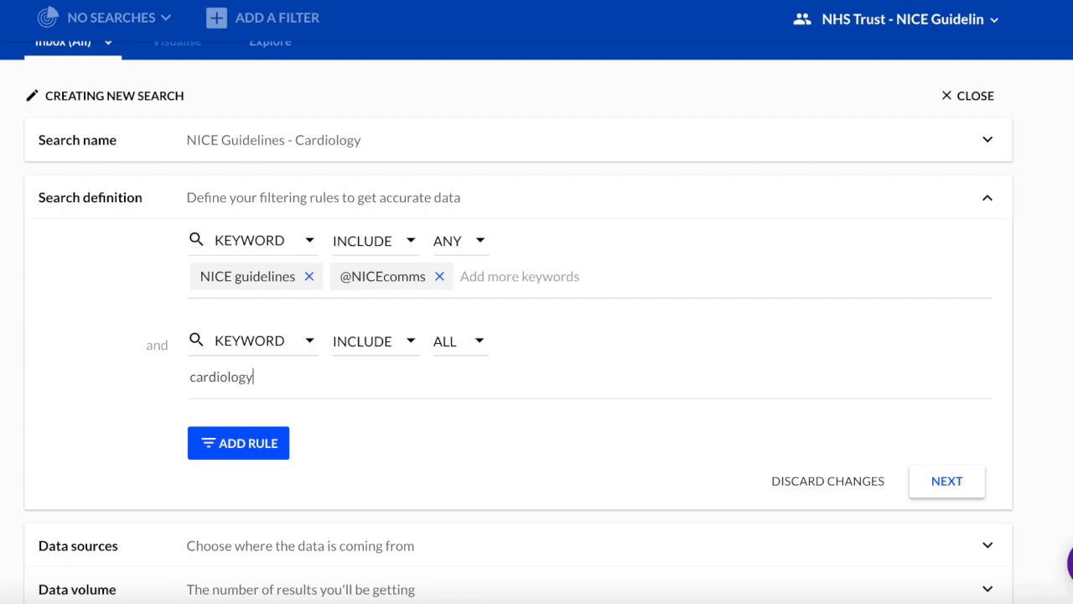
key("Return")
type("ca")
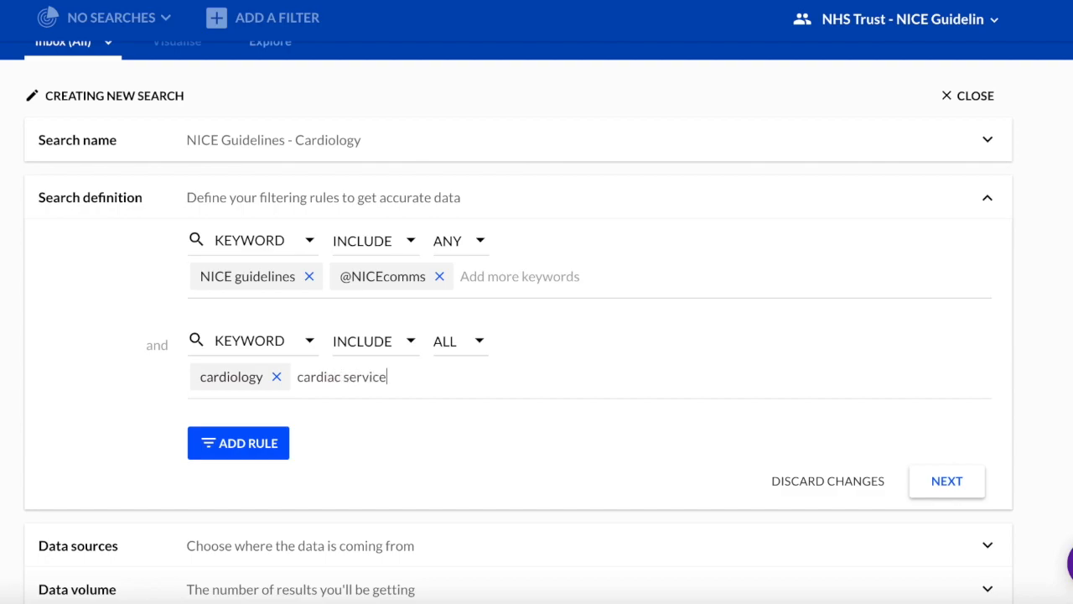
key("Return")
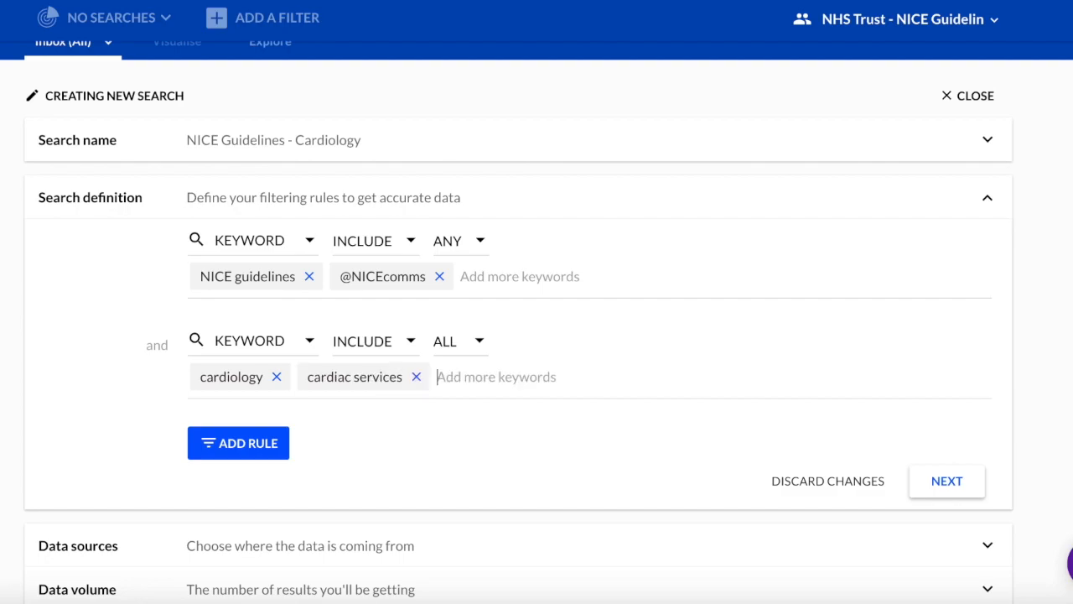
type("cardi")
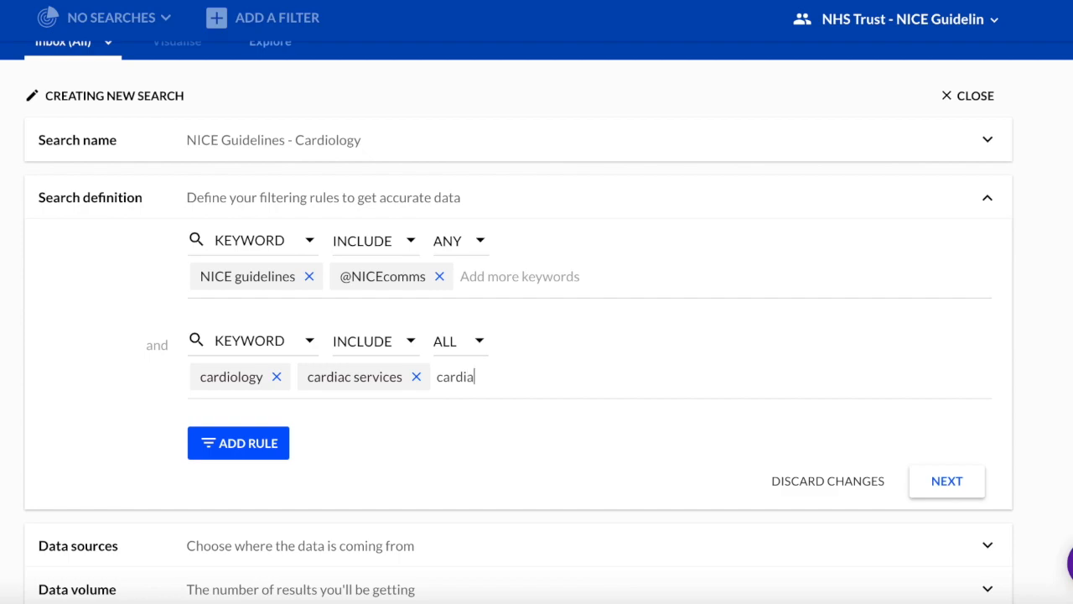
type("ogist")
key("Return")
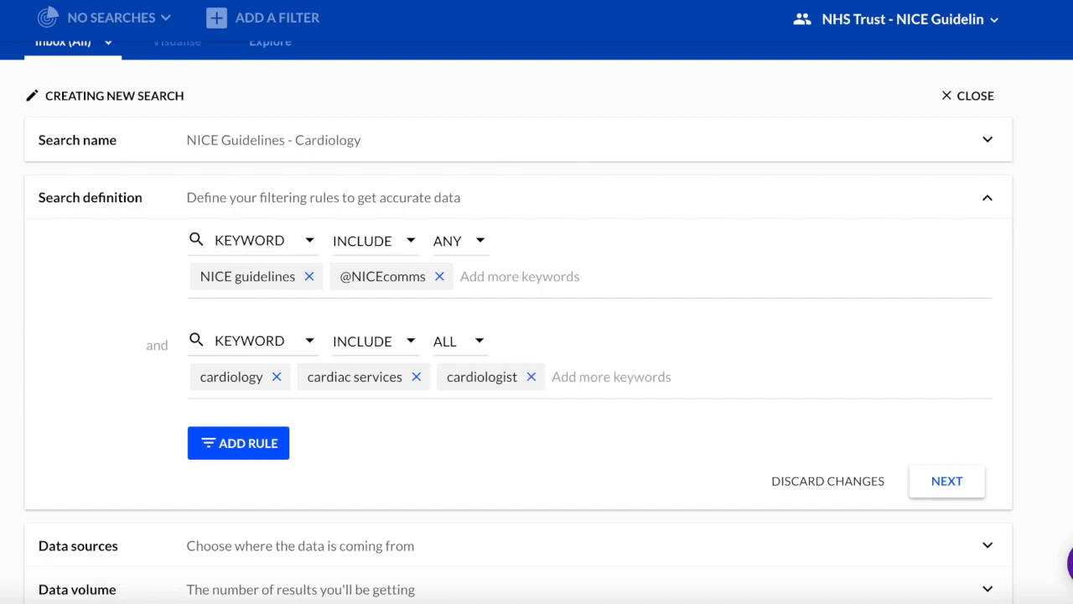
type("hearl")
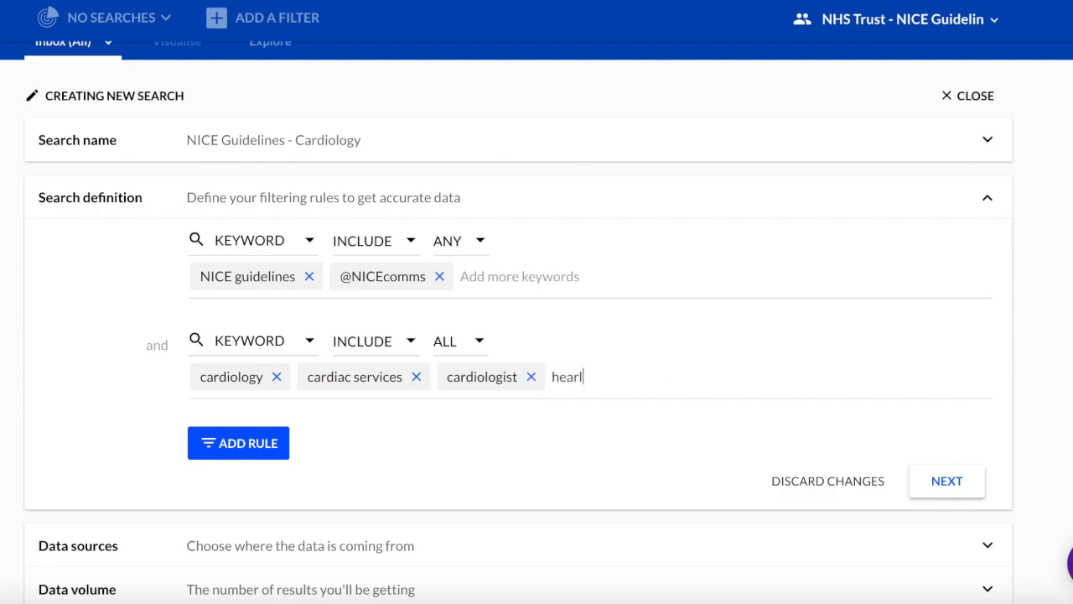
key("BackSpace")
type("t disease")
key("Return")
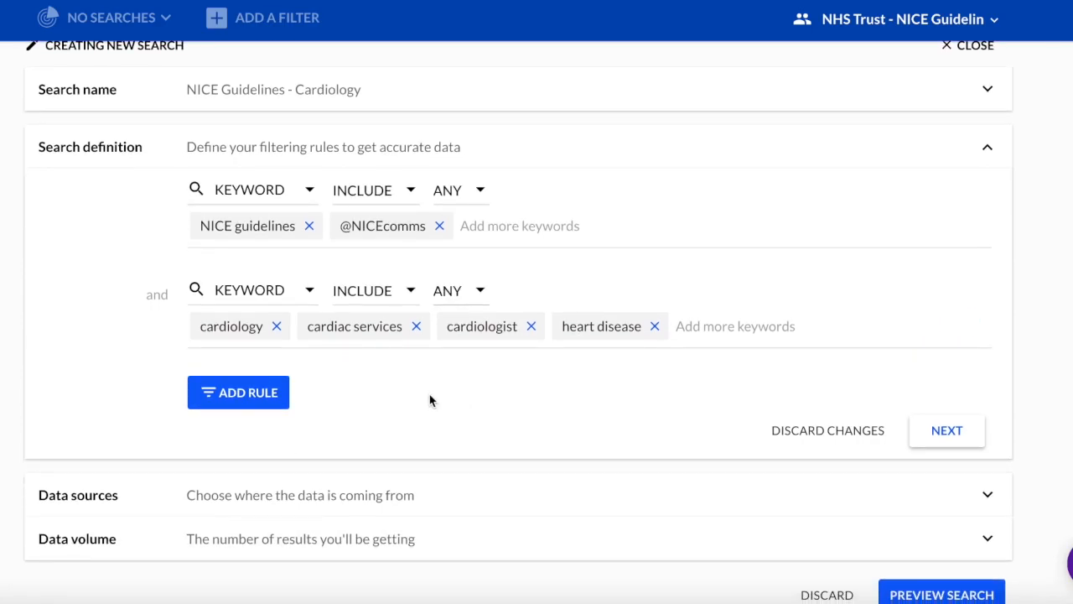
scroll(429, 401, "down", 1)
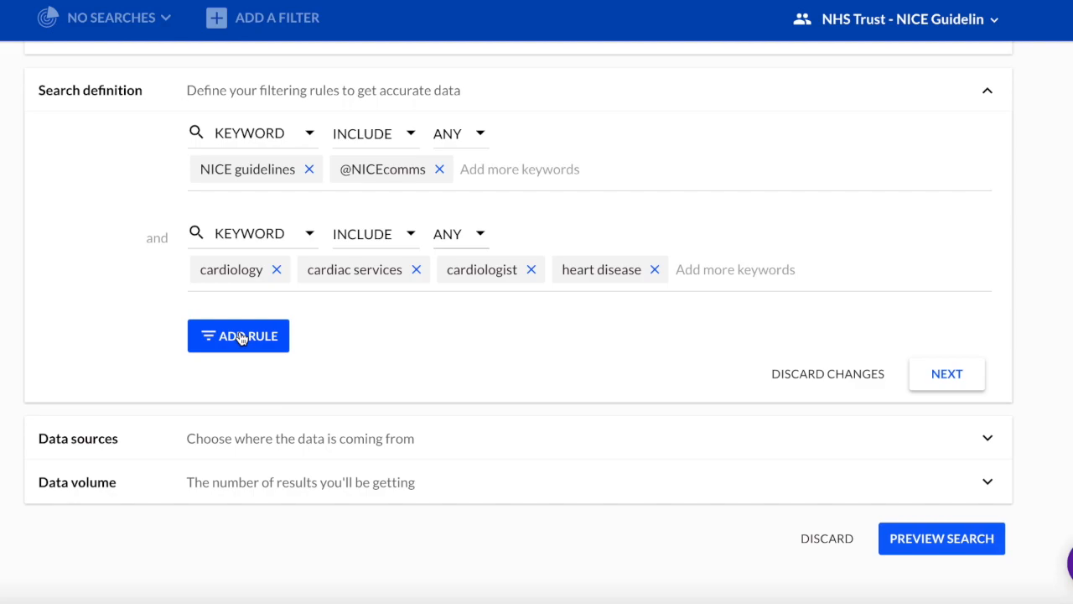
Select Twitter, Web, Forum, Social and News as the data sources.
left_click(920, 373)
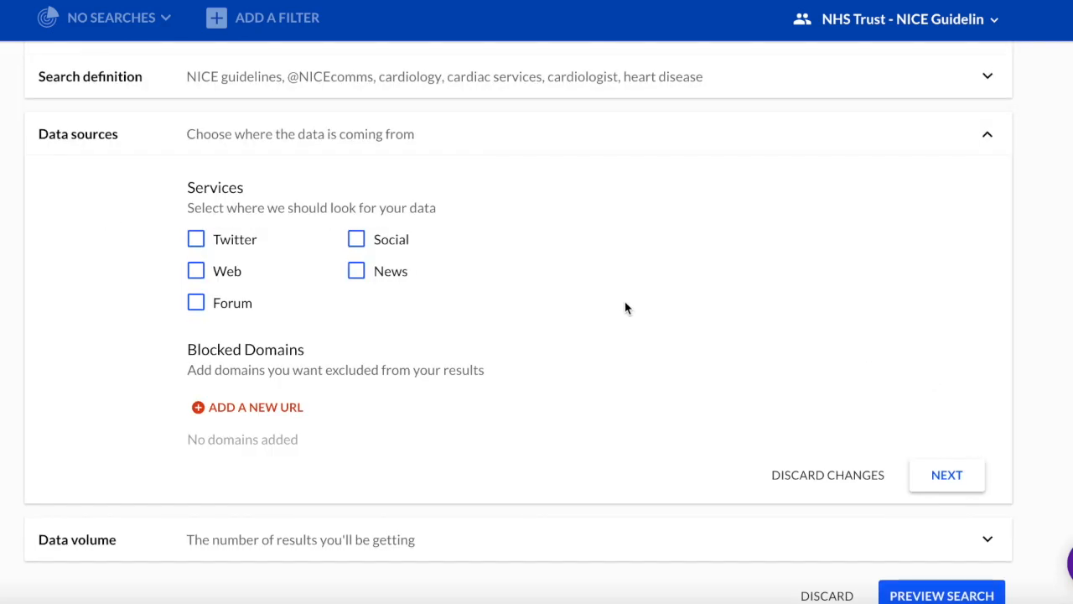
left_click(197, 241)
left_click(196, 272)
left_click(197, 304)
left_click(355, 240)
left_click(358, 272)
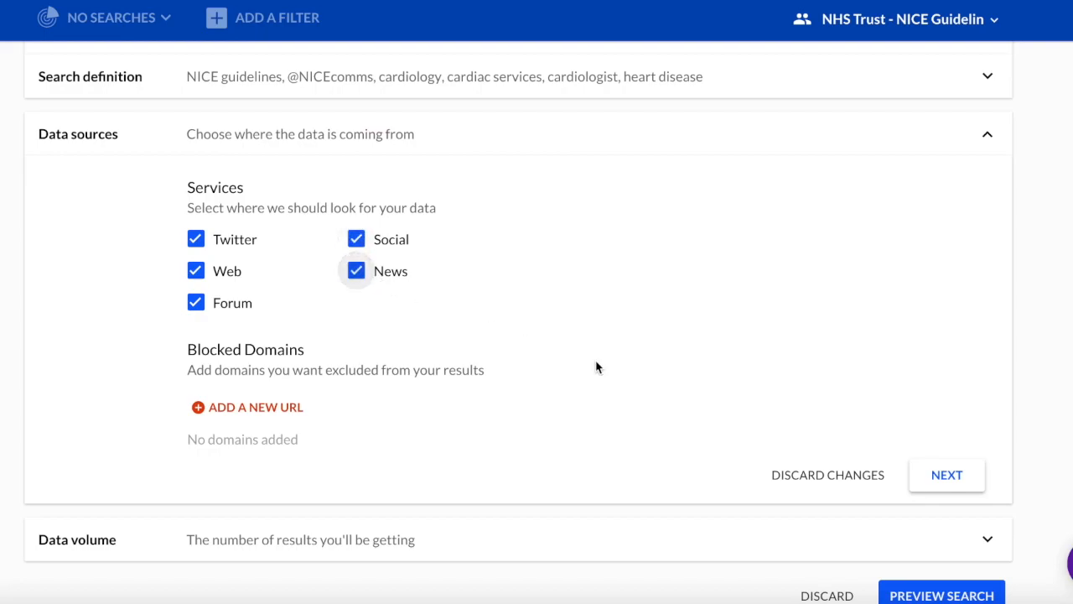
Preview the 47 matching results and create the search.
left_click(960, 478)
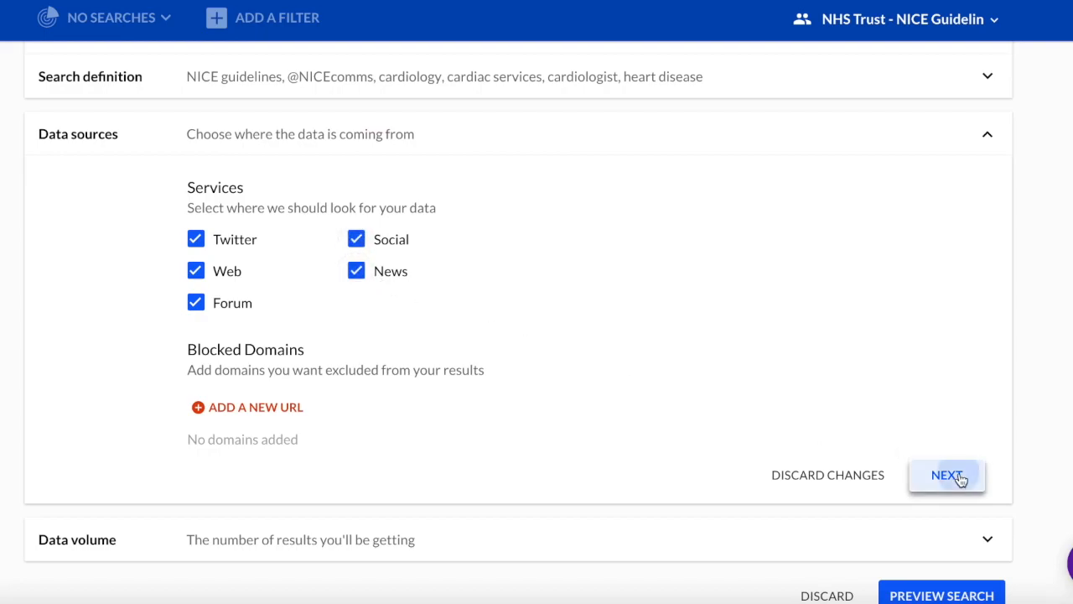
left_click(929, 365)
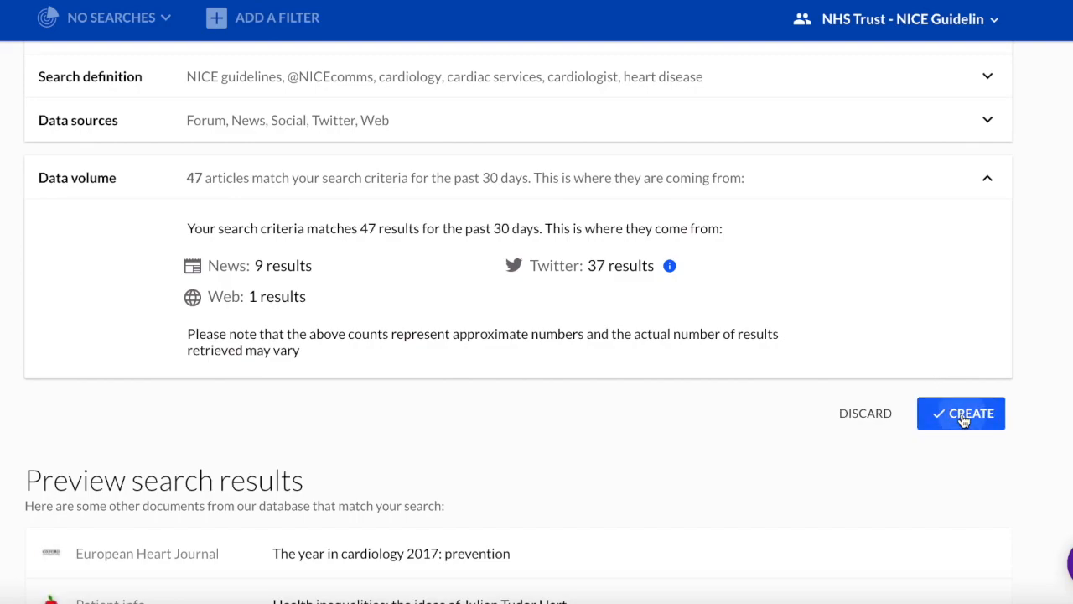
left_click(963, 421)
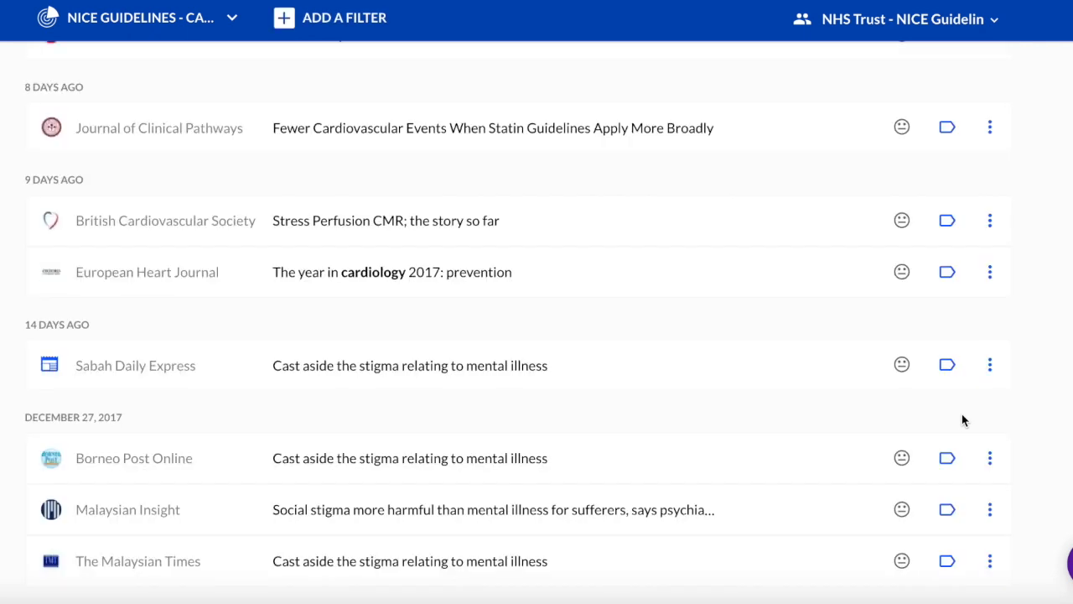
Filter the inbox by the Guideline Update label (3 articles), then remove that label filter.
scroll(638, 374, "up", 4)
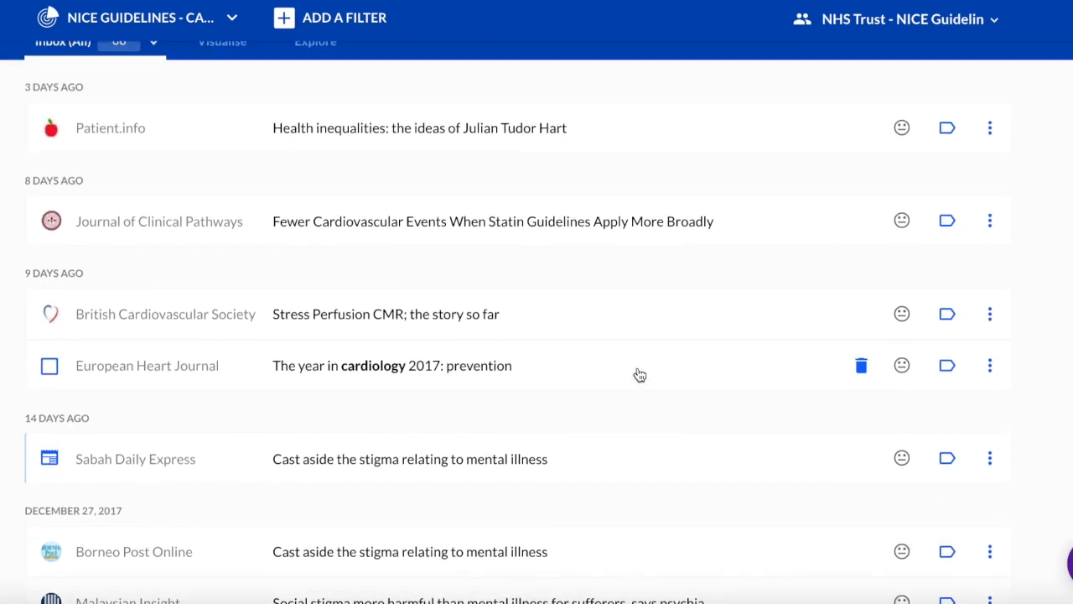
scroll(636, 374, "up", 1)
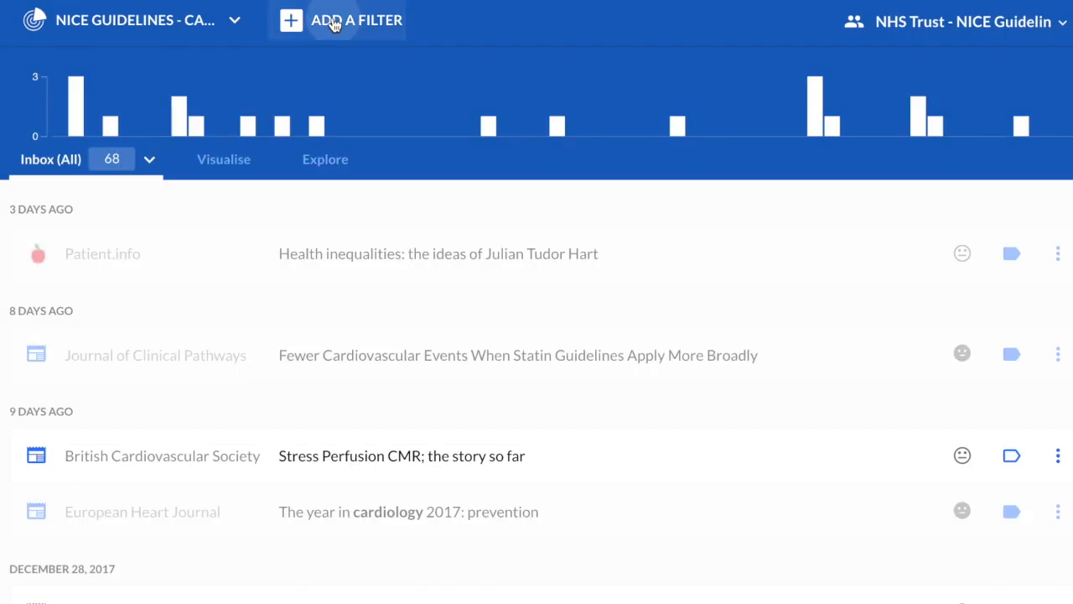
left_click(334, 24)
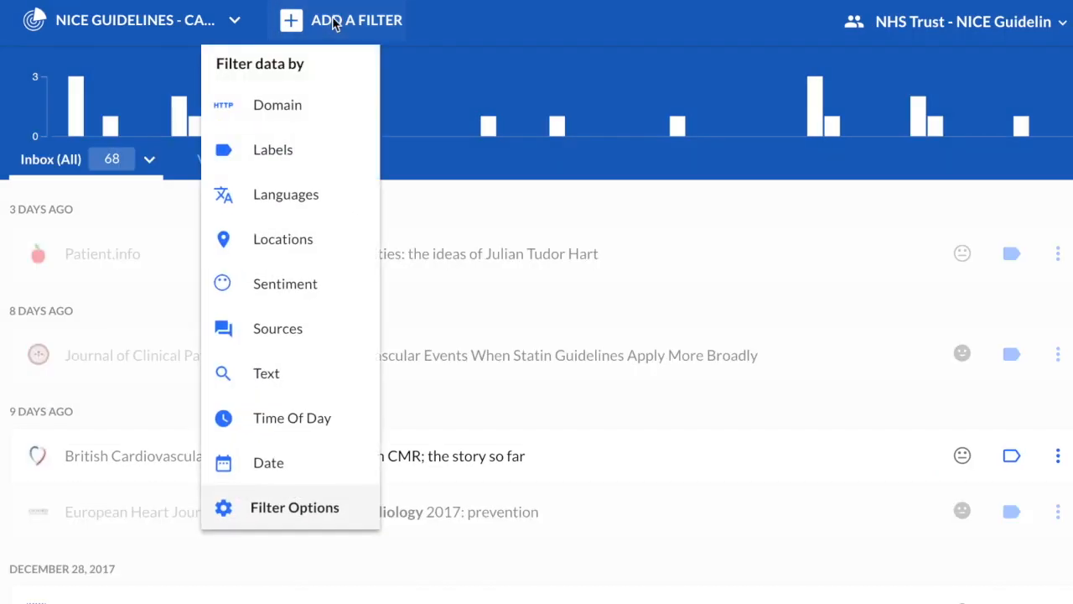
left_click(276, 151)
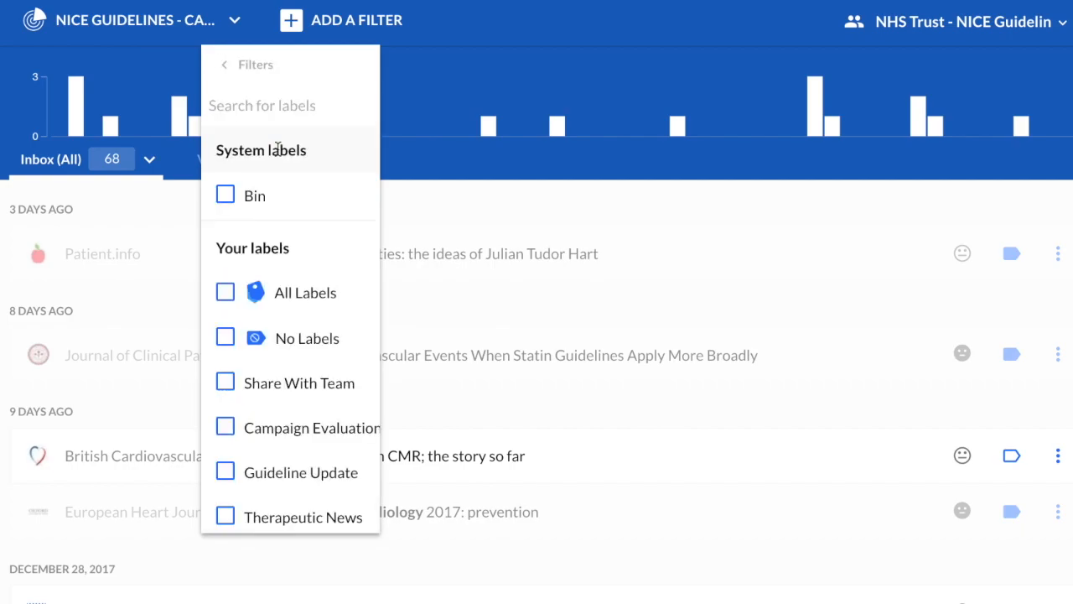
left_click(225, 472)
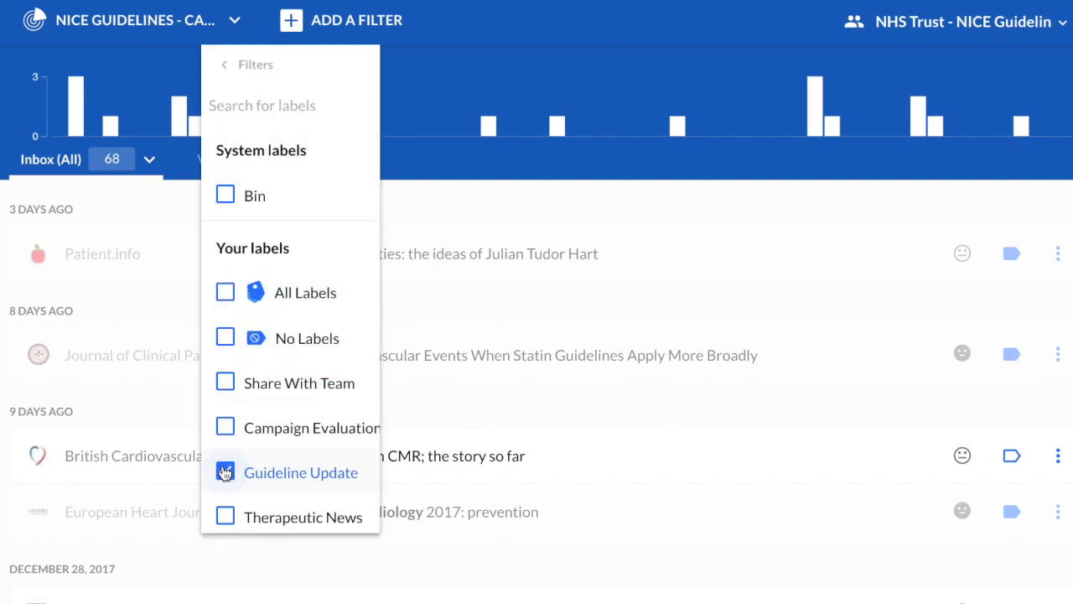
left_click(10, 143)
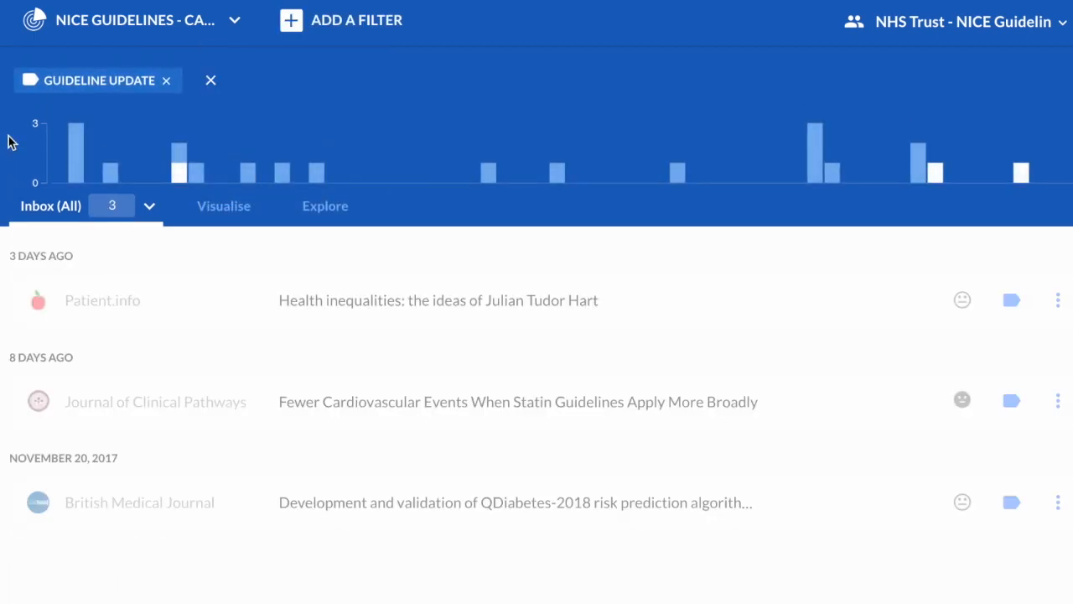
left_click(164, 82)
left_click(356, 20)
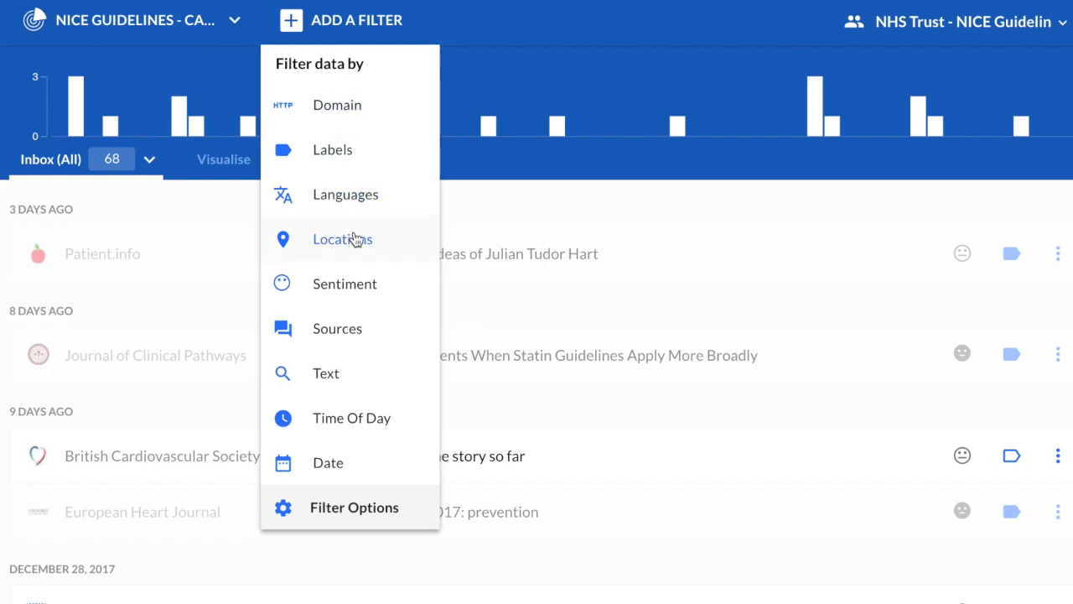
Add an 'Atrial fibrillation' text filter, review the 9 matching mentions, then remove it.
left_click(343, 374)
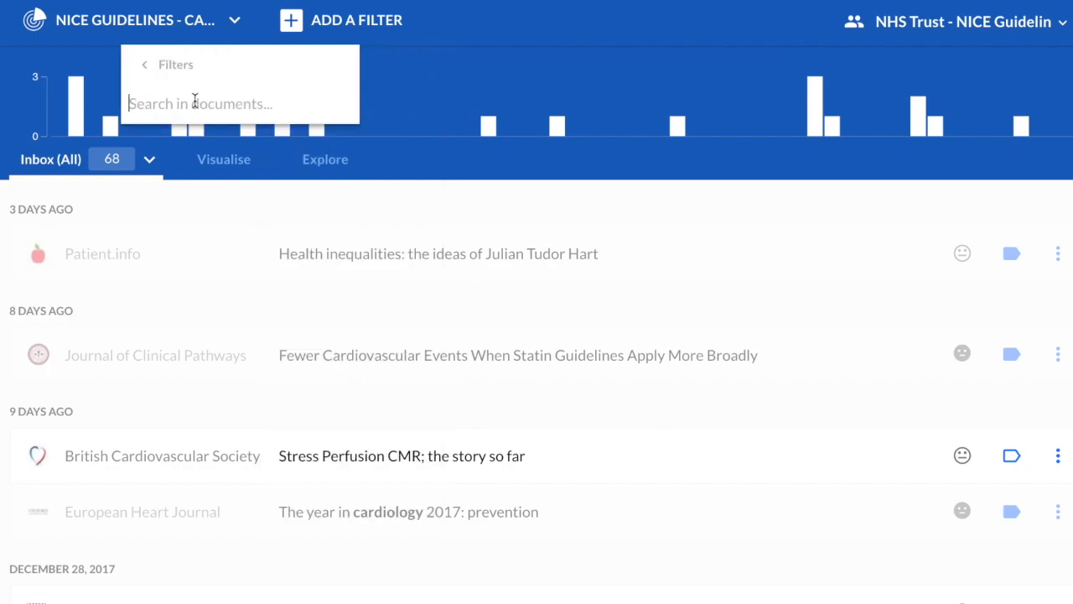
type("Atrial fibrillation")
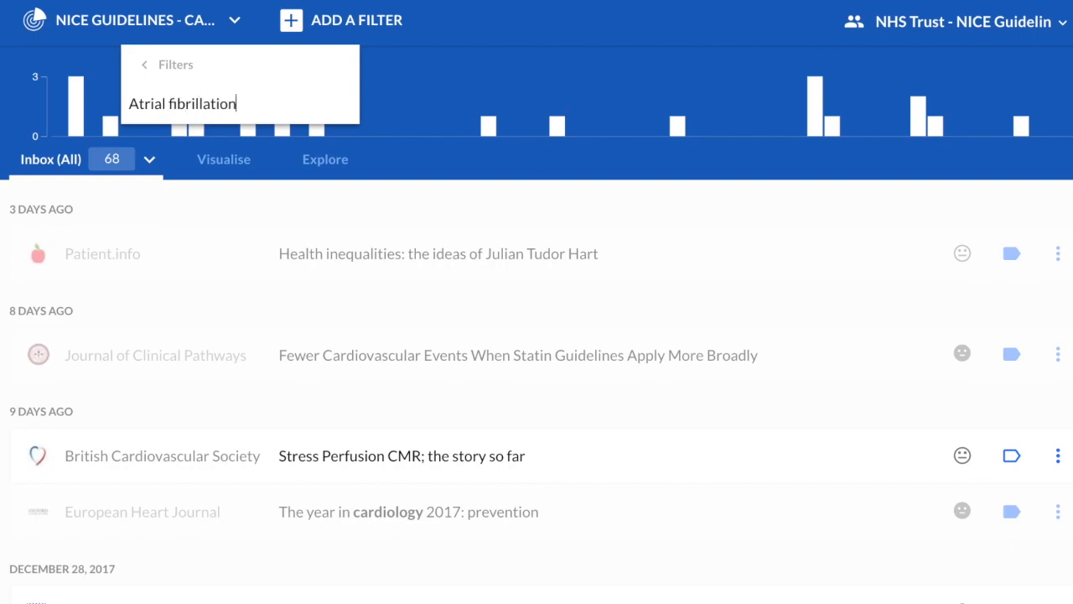
key("Return")
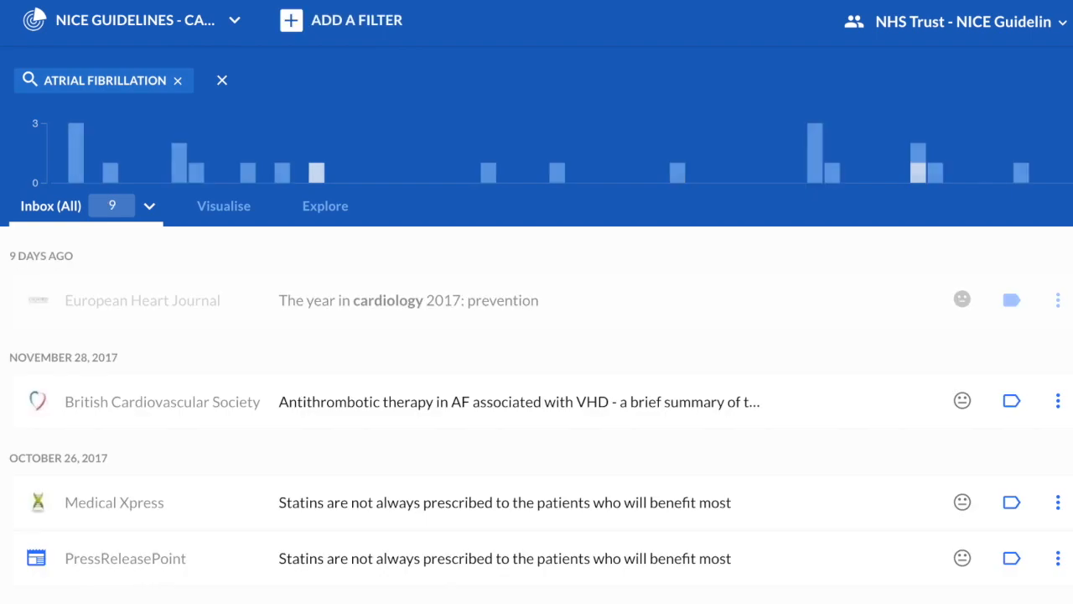
scroll(432, 268, "down", 5)
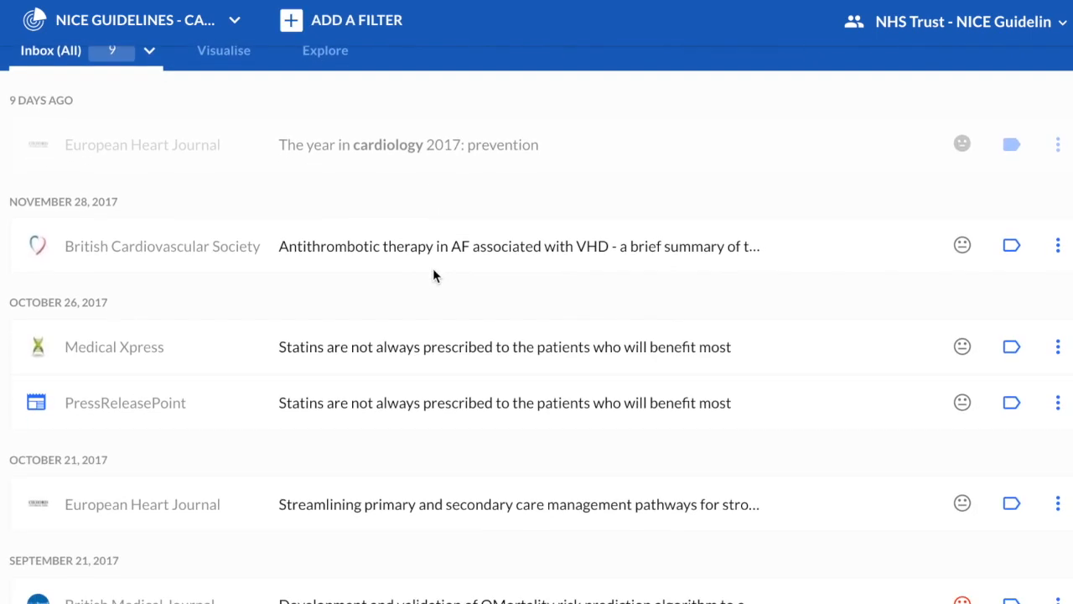
scroll(435, 275, "down", 1)
scroll(434, 275, "up", 5)
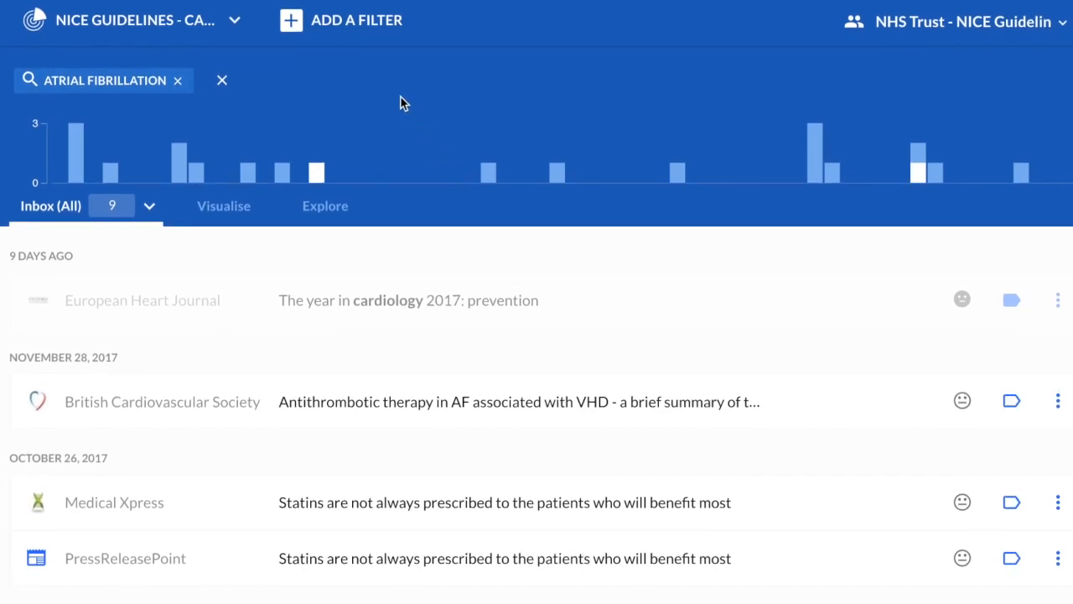
left_click(176, 82)
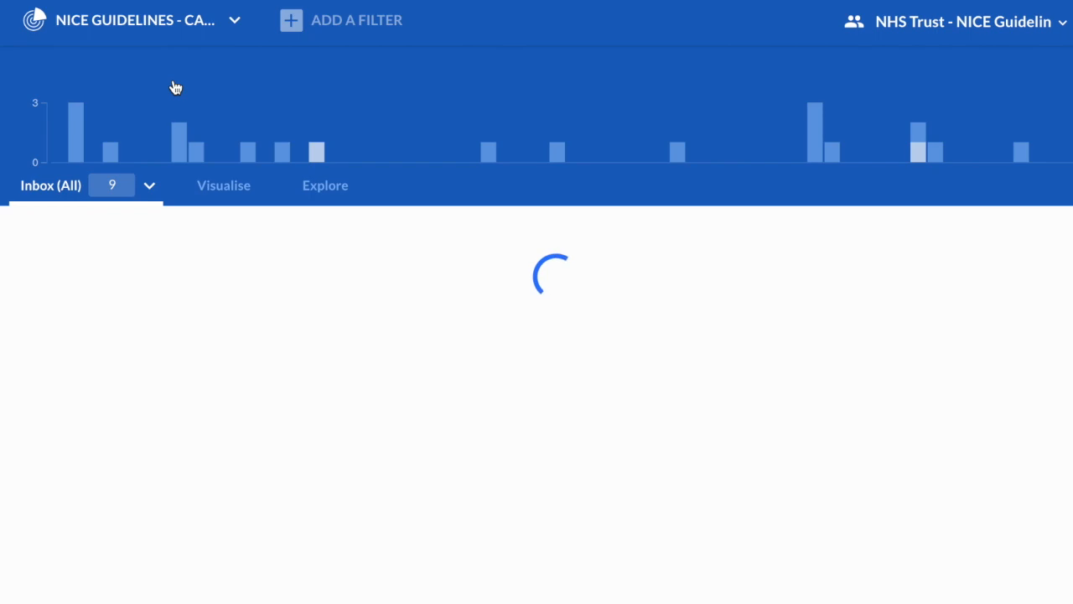
Filter the inbox to Positive sentiment (2 mentions), then clear the sentiment filter.
left_click(356, 23)
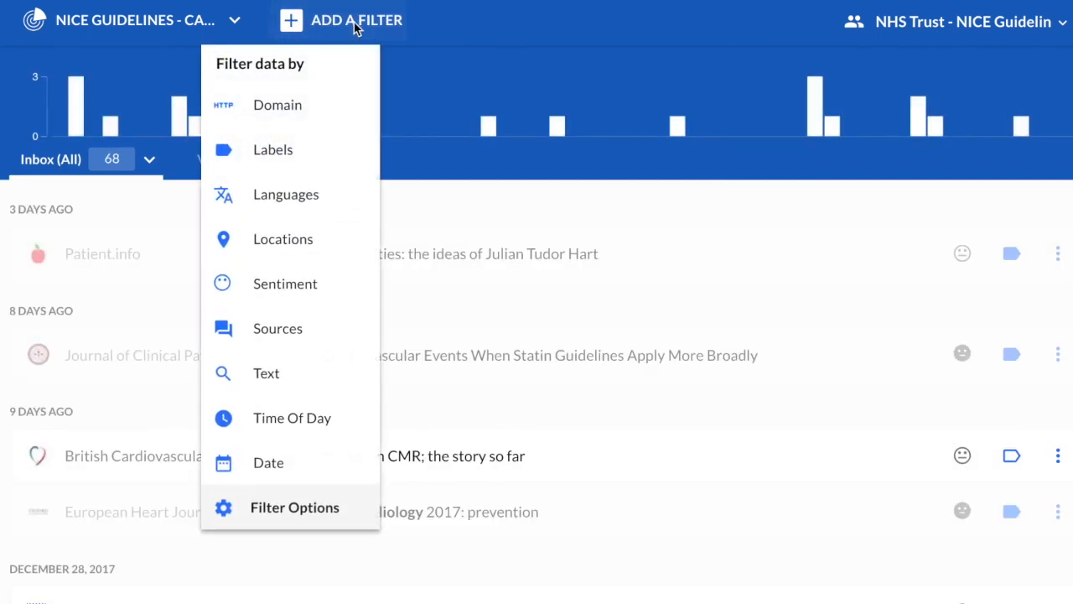
left_click(288, 287)
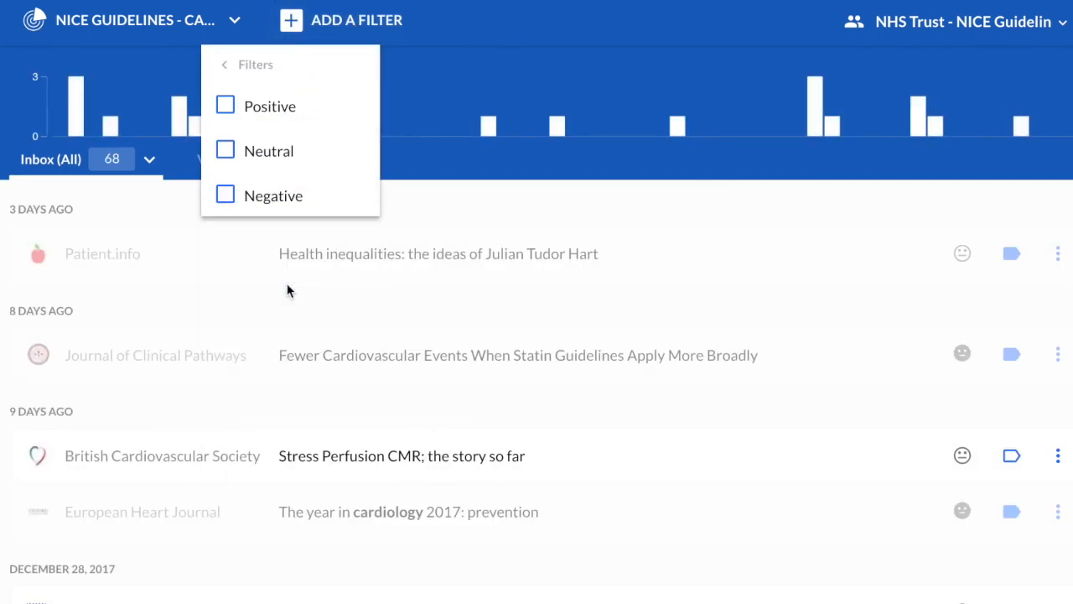
left_click(226, 109)
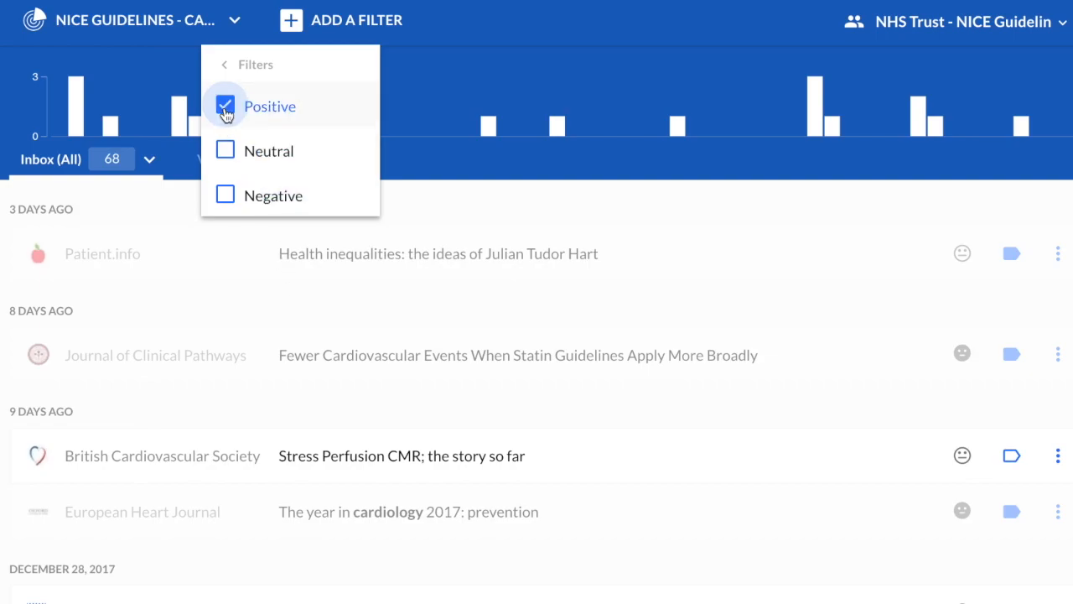
left_click(14, 227)
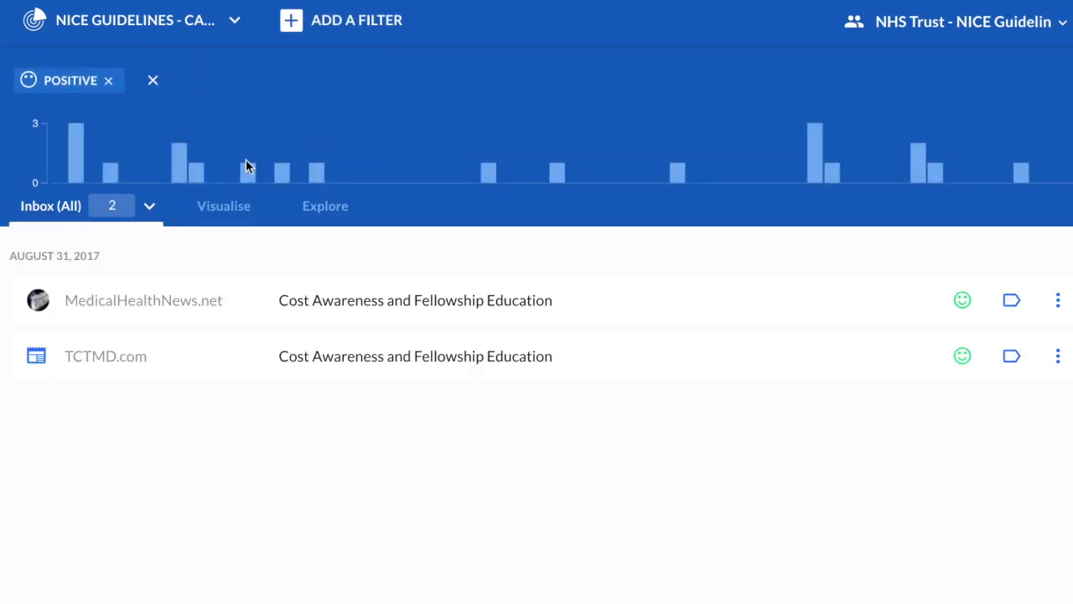
left_click(109, 81)
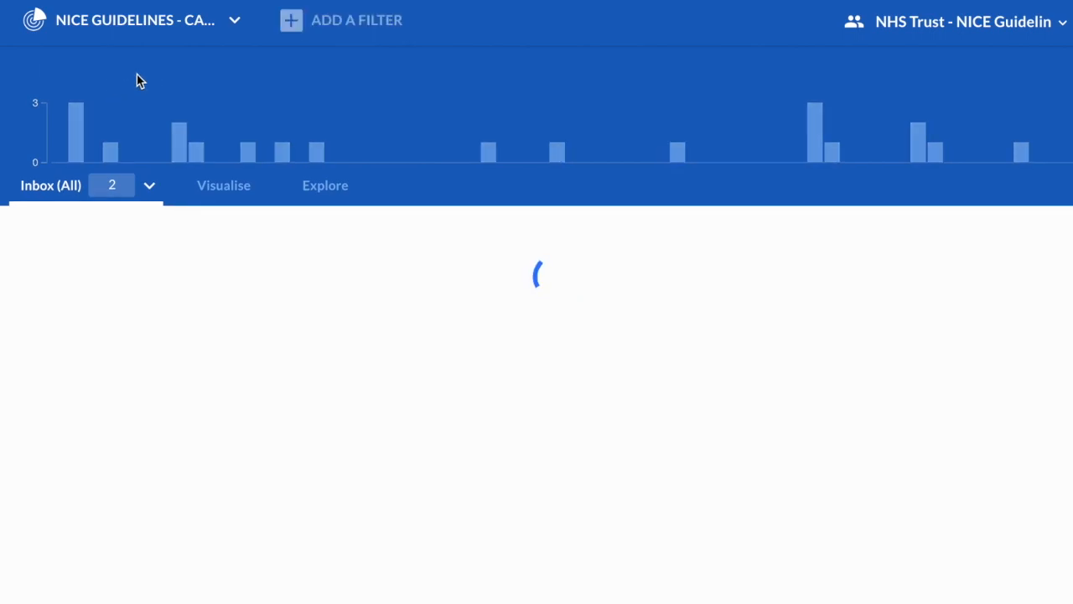
Add a News source filter (68 down to 56 mentions) and bring up the search's options.
left_click(370, 28)
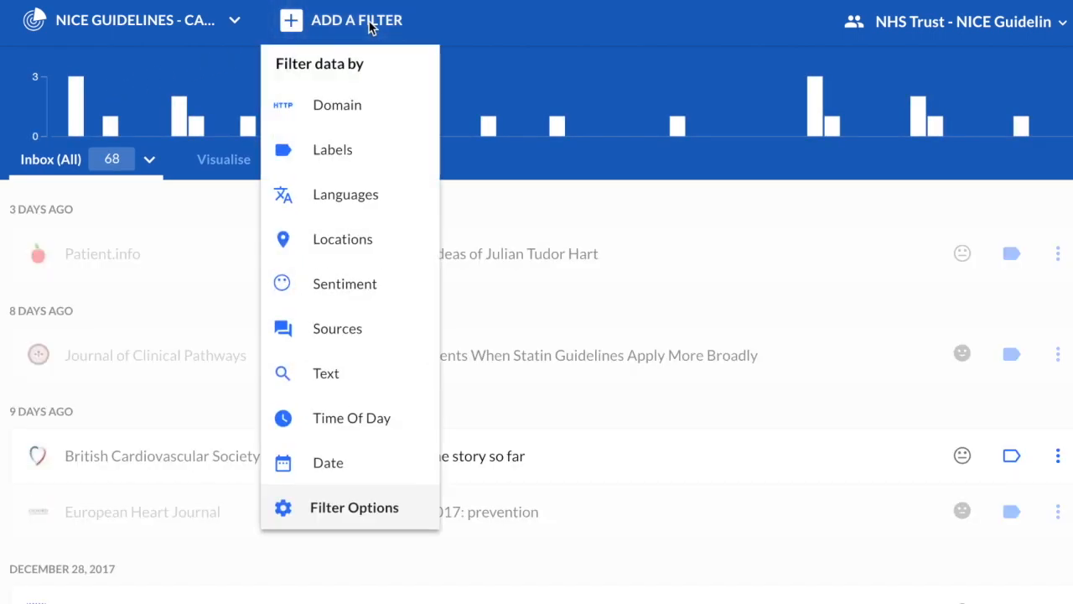
left_click(353, 327)
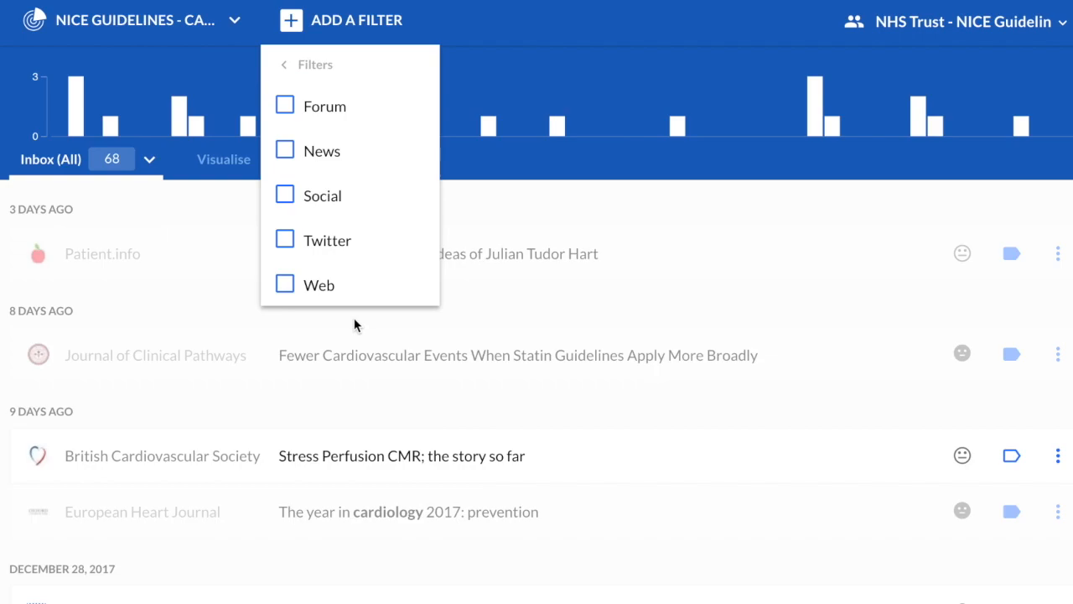
left_click(286, 149)
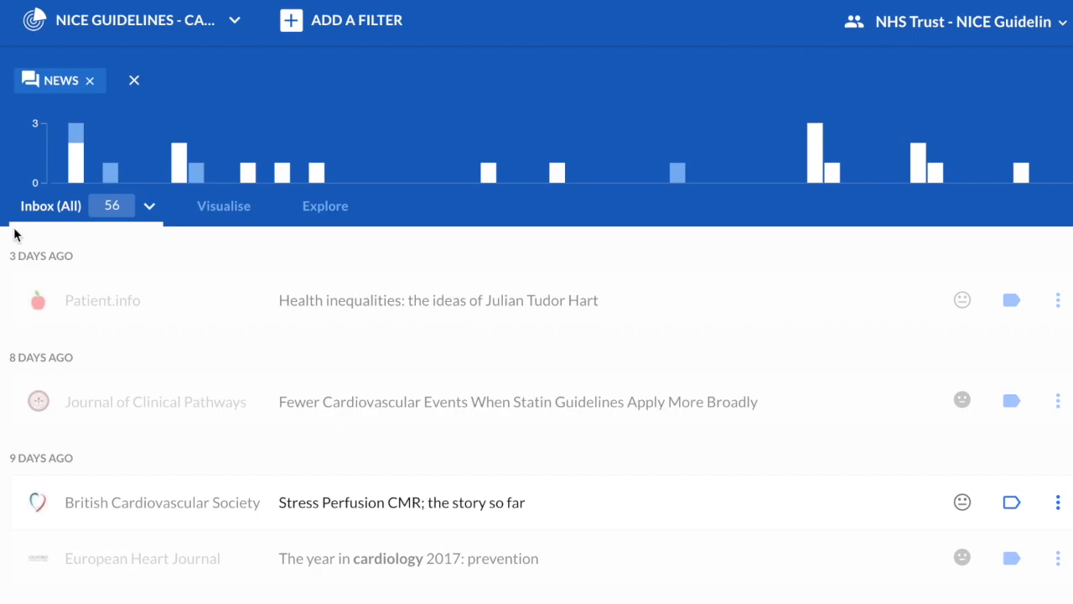
left_click(117, 27)
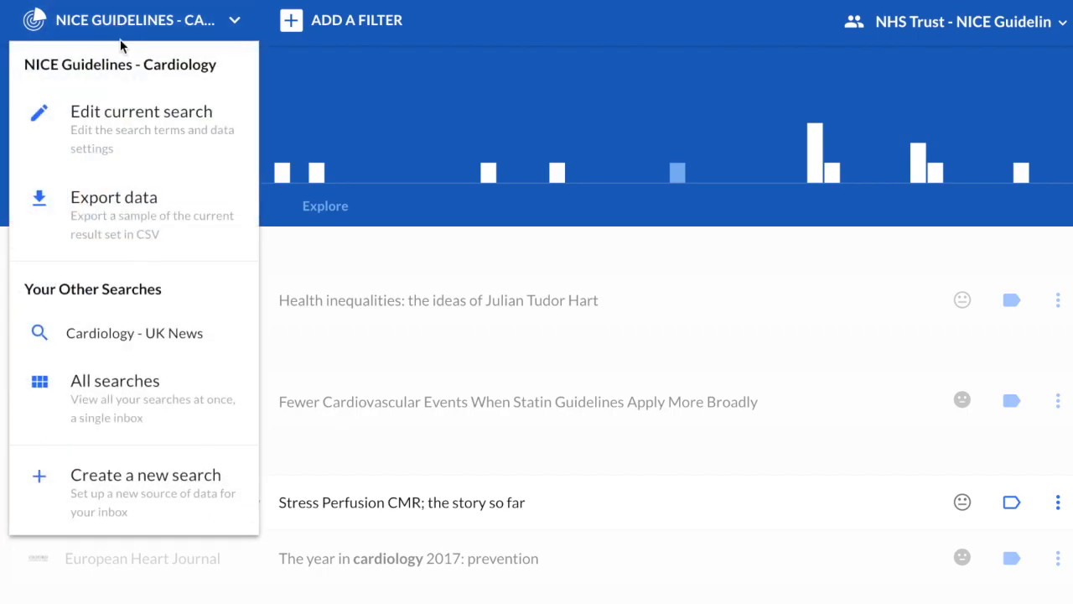